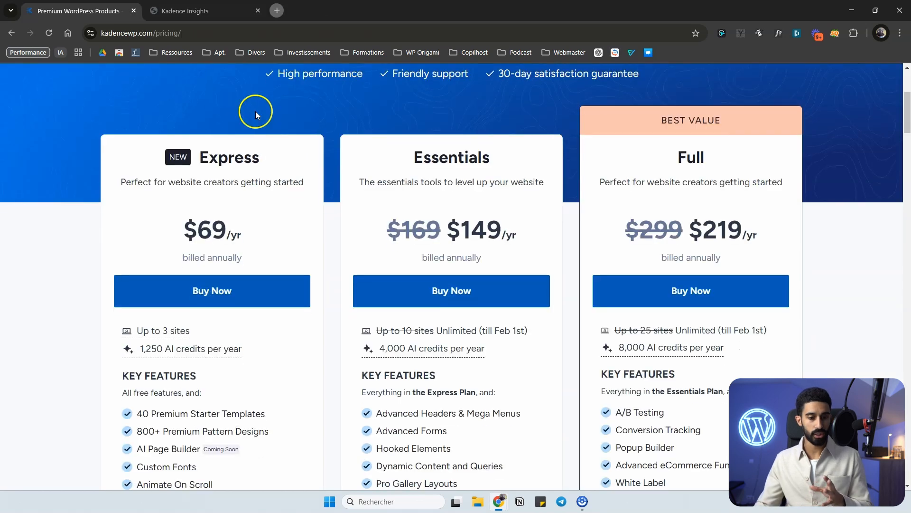
Step: Compare the Express, Essentials and Full plans on the Kadence pricing page
scroll(256, 111, down, 2)
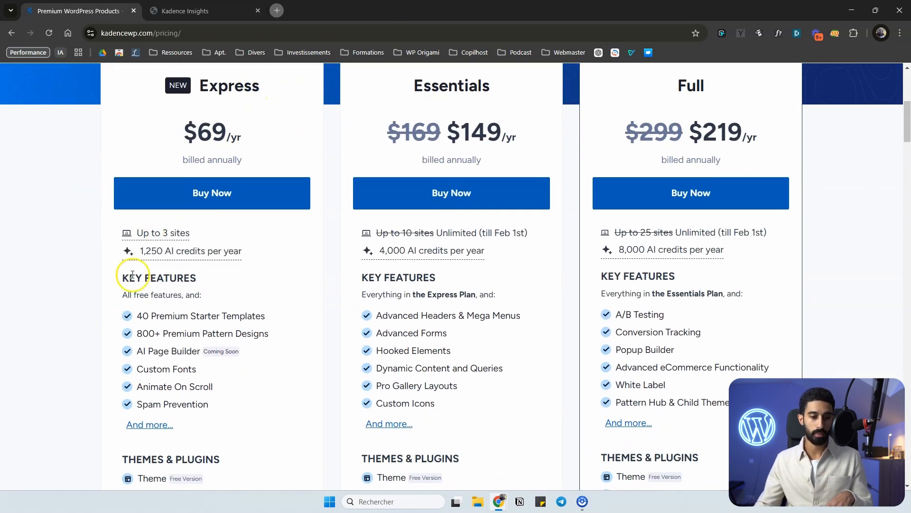
scroll(133, 150, up, 3)
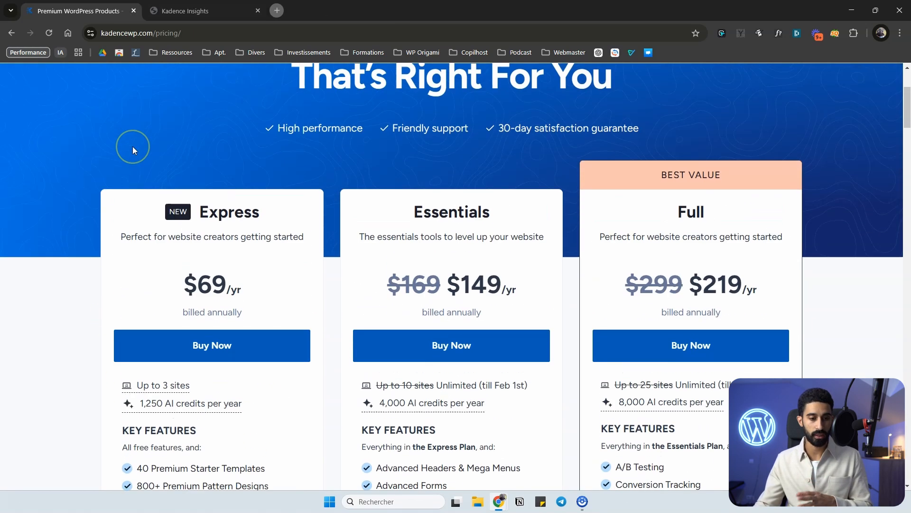
scroll(133, 150, up, 2)
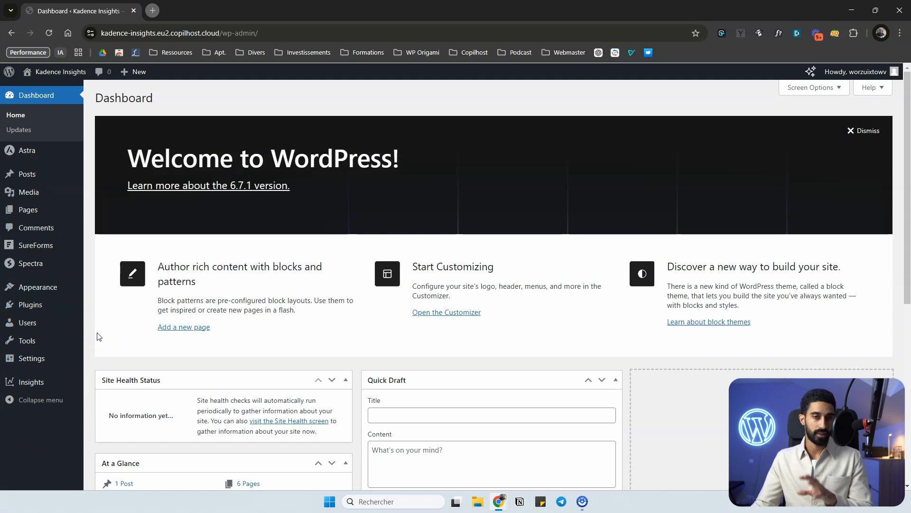
Step: Open the site's Home page in the block editor and dismiss the welcome guide
mouse_move(45, 209)
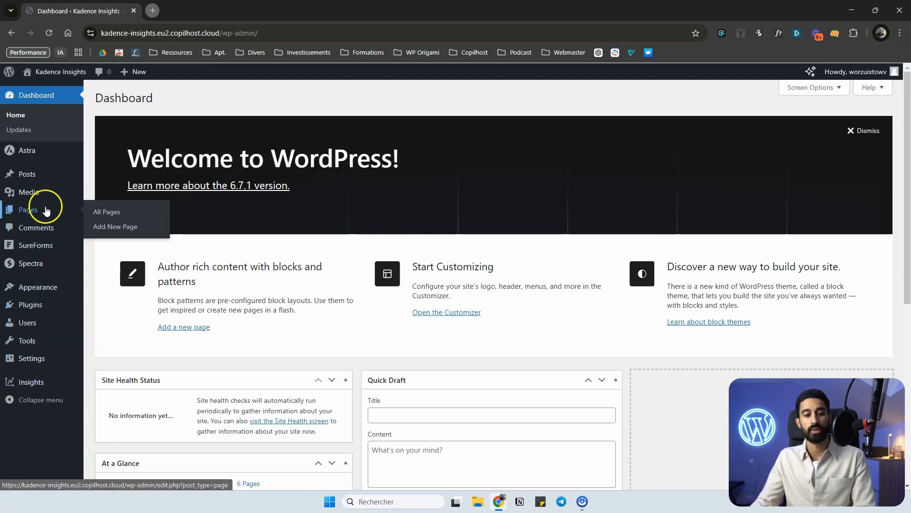
click(31, 211)
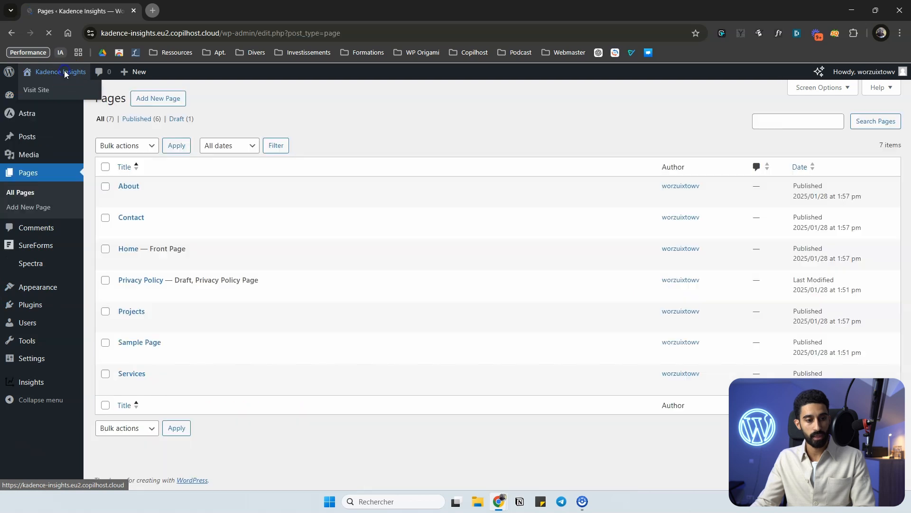
click(65, 75)
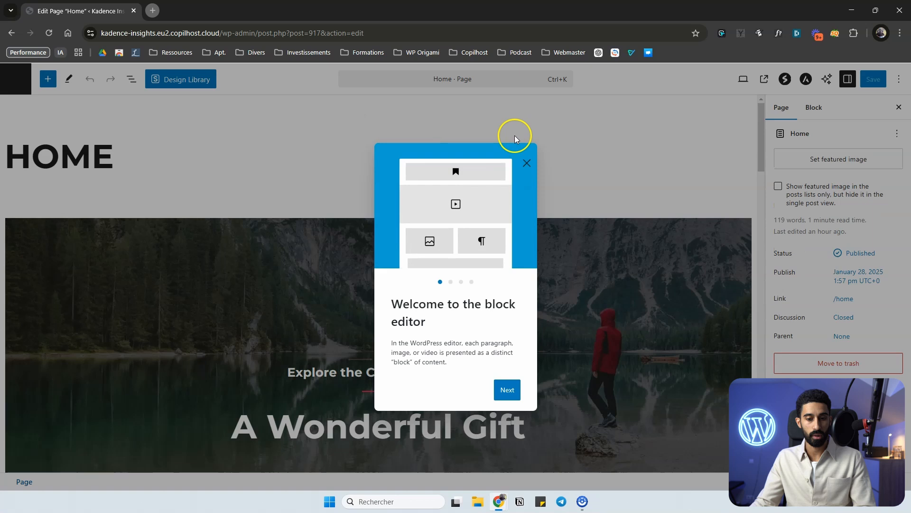
click(514, 138)
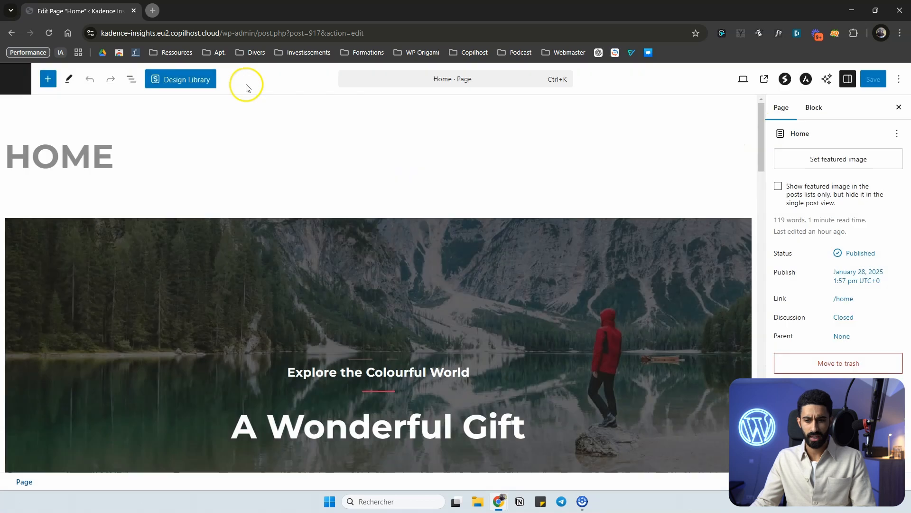
Step: Search the blocks for "insi" and insert an A/B Testing block between the hero section and the quote section
click(48, 79)
click(53, 135)
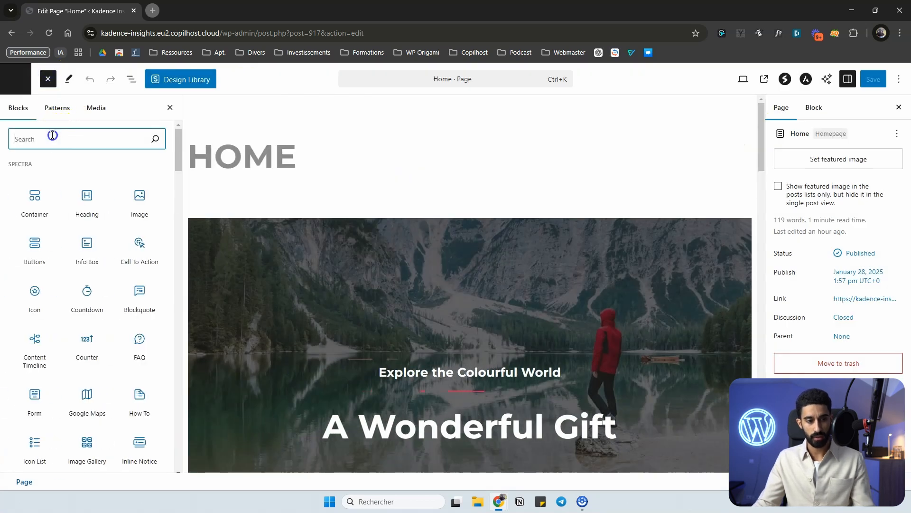
text(insi)
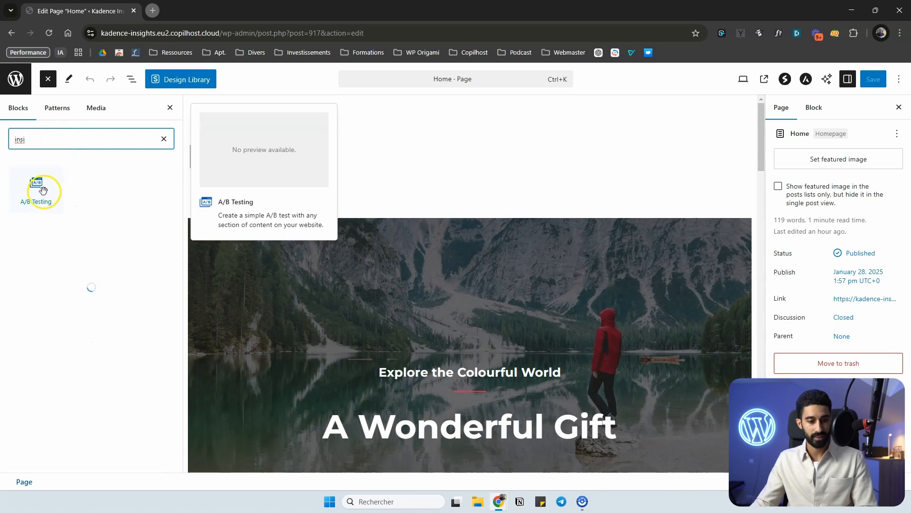
scroll(215, 193, down, 2)
scroll(215, 194, down, 4)
drag(36, 187, 414, 349)
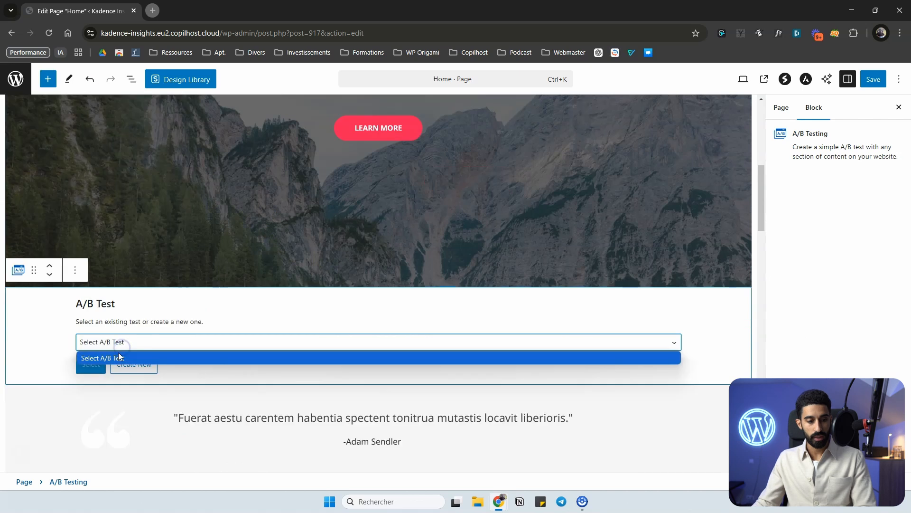
Step: Create a new A/B test in the block with the campaign name "Hero banner"
click(50, 333)
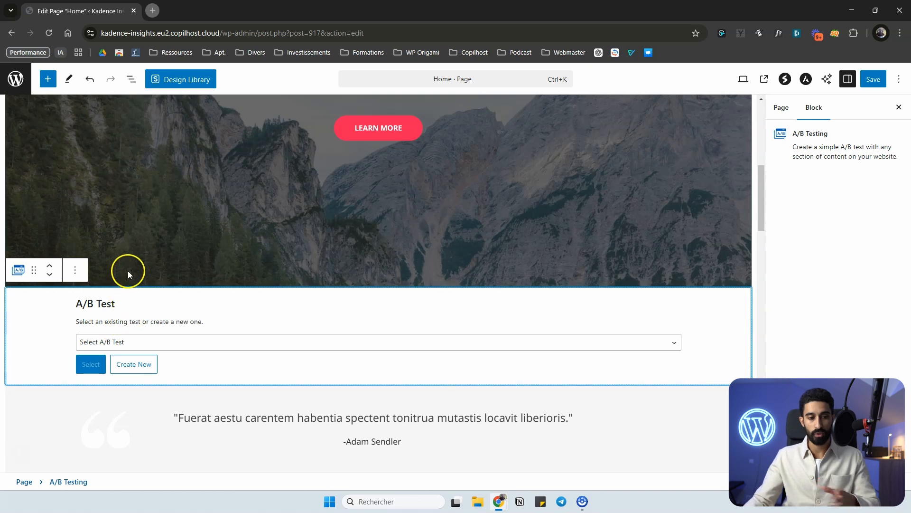
click(135, 365)
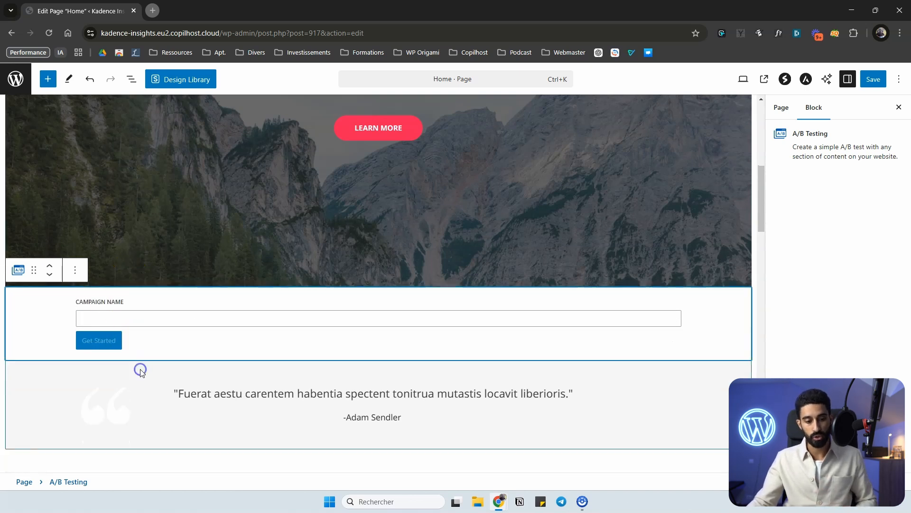
click(114, 317)
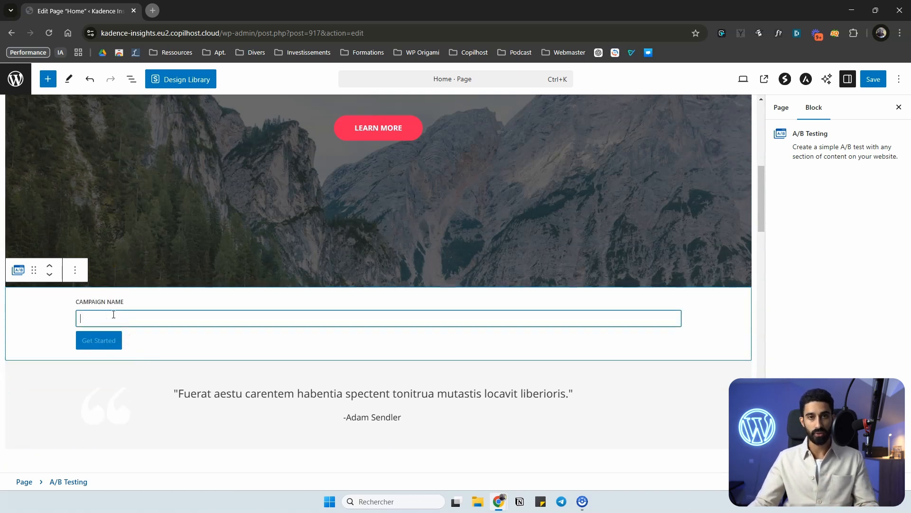
text(Hero banner)
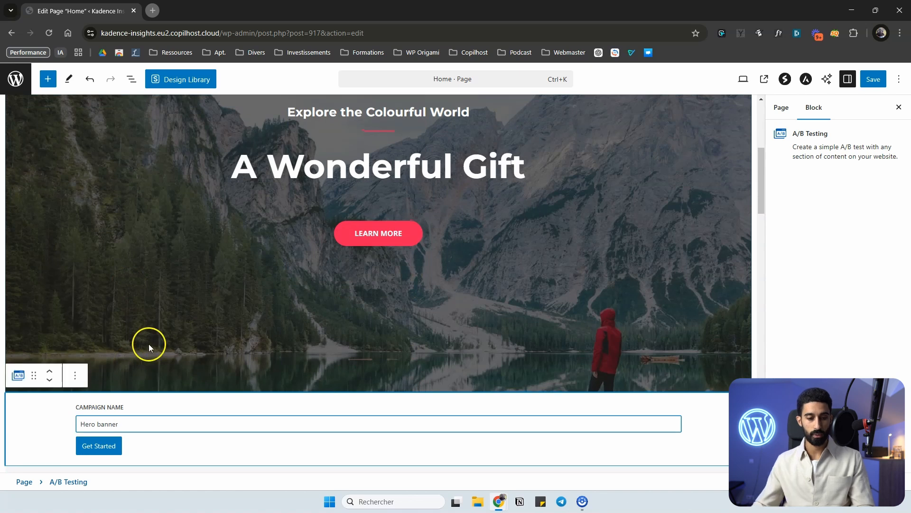
scroll(412, 171, up, 3)
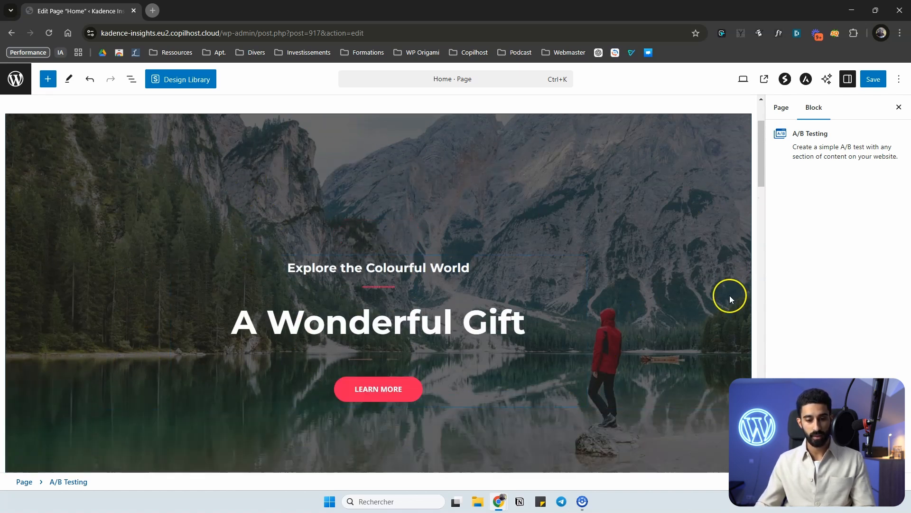
scroll(407, 322, down, 2)
scroll(392, 248, up, 1)
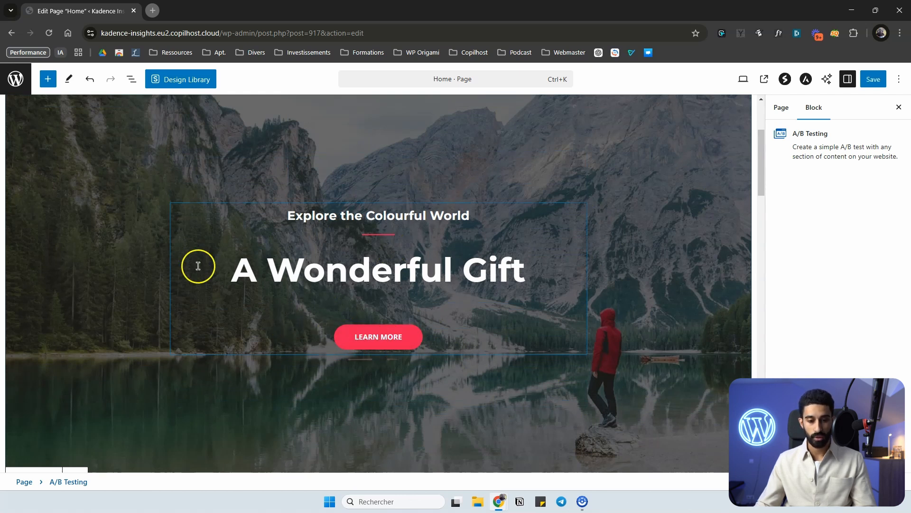
scroll(160, 167, up, 4)
scroll(211, 199, down, 10)
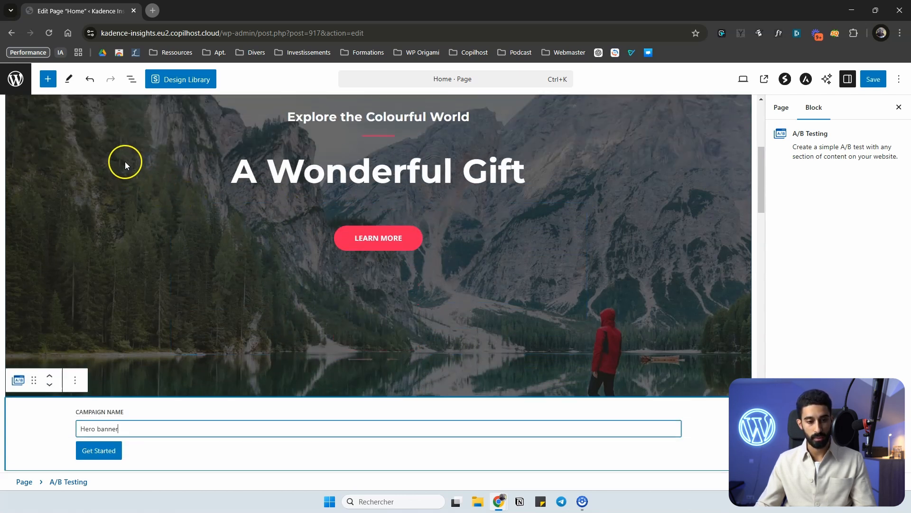
click(106, 393)
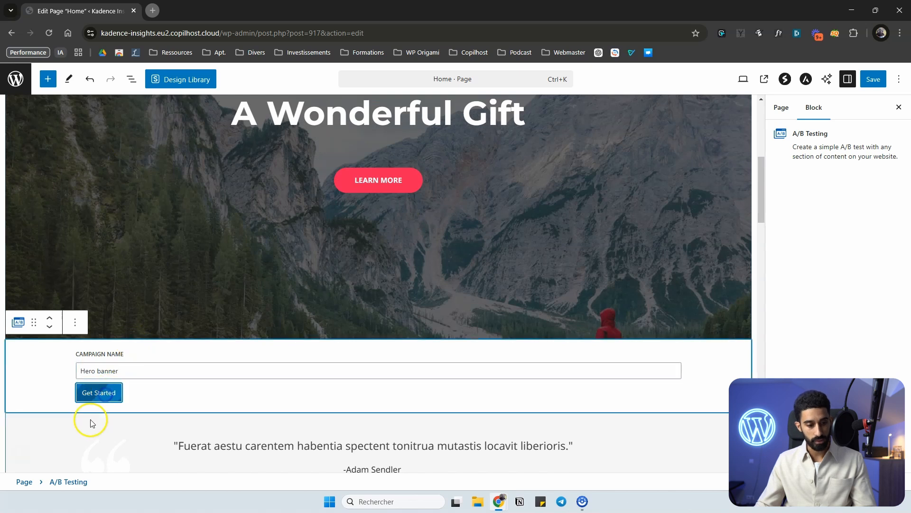
scroll(138, 263, down, 2)
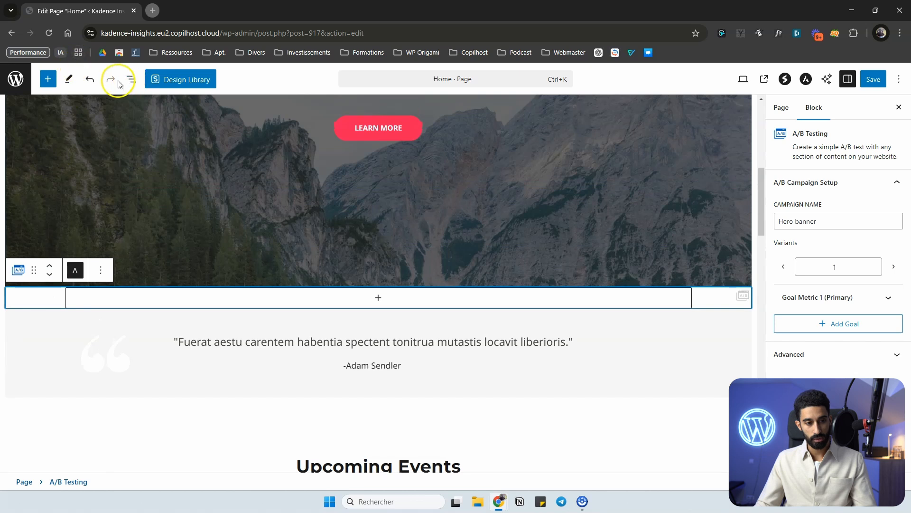
Step: Show the page's block list and select the A/B Test Item nested in the A/B Testing block
click(70, 84)
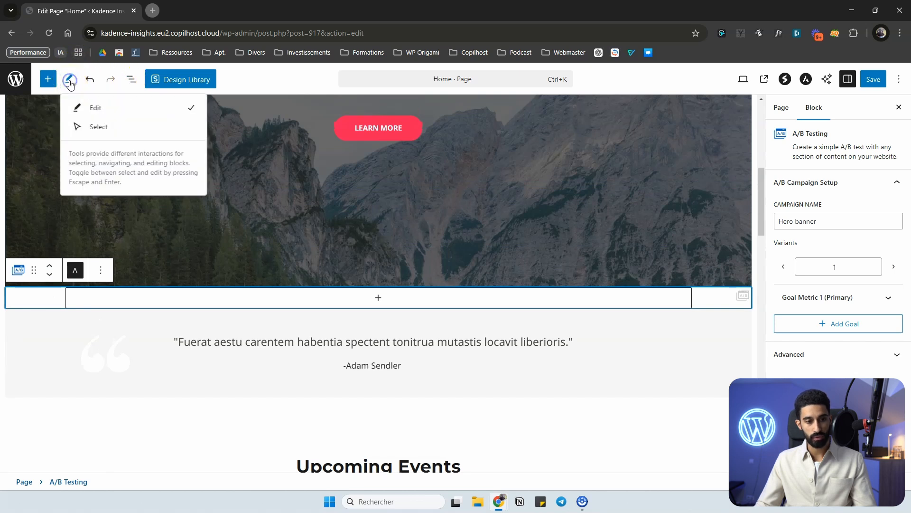
click(132, 79)
click(8, 147)
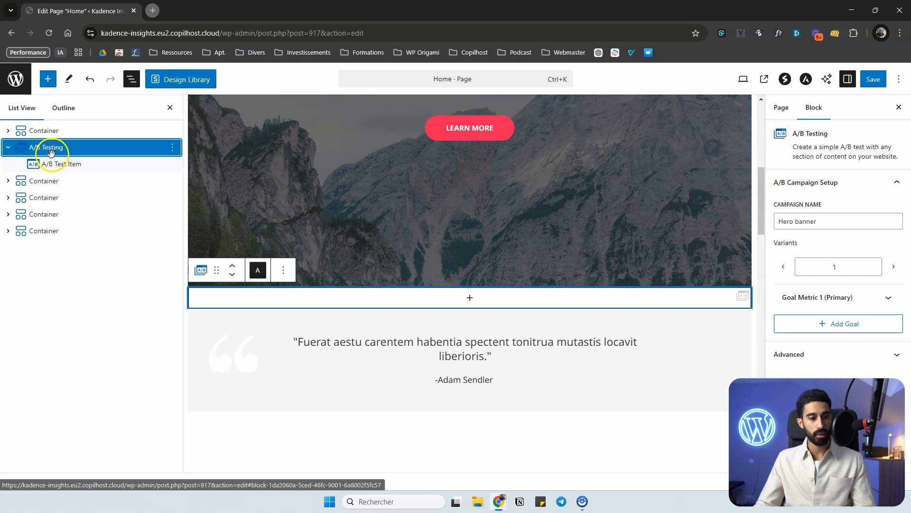
click(72, 174)
click(63, 164)
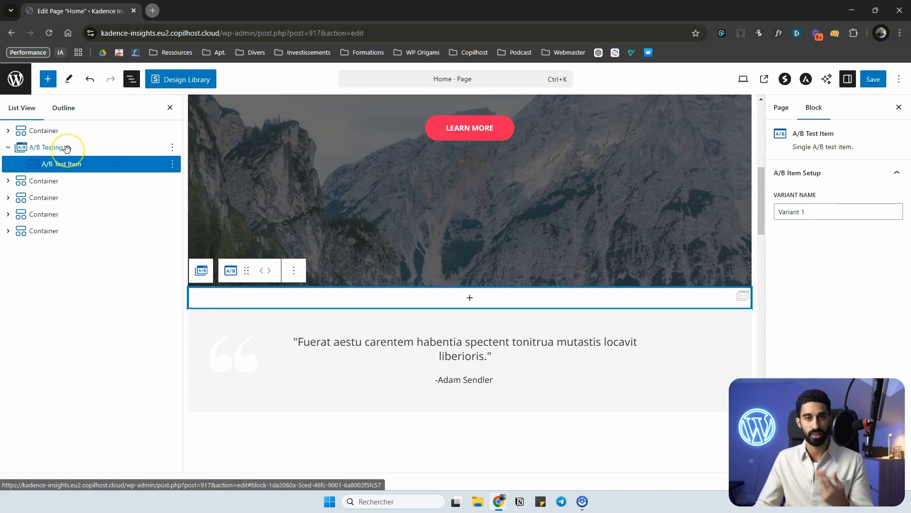
Step: Set the Hero banner campaign's number of variants to 3 and view the added test items' settings
click(66, 149)
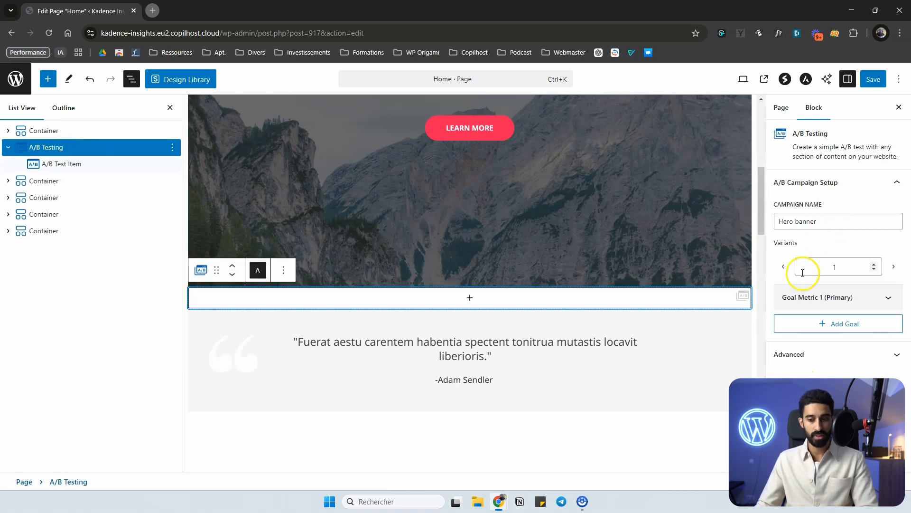
click(874, 265)
click(875, 266)
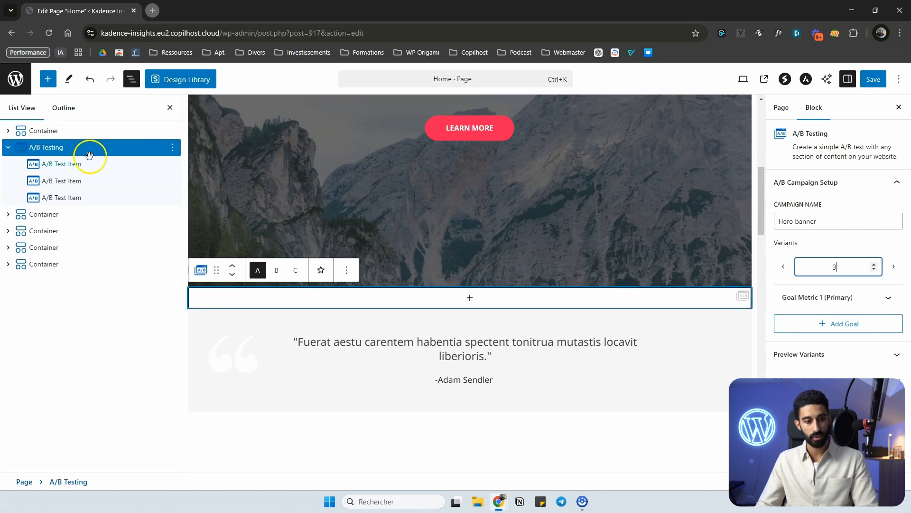
click(81, 163)
click(72, 180)
click(67, 196)
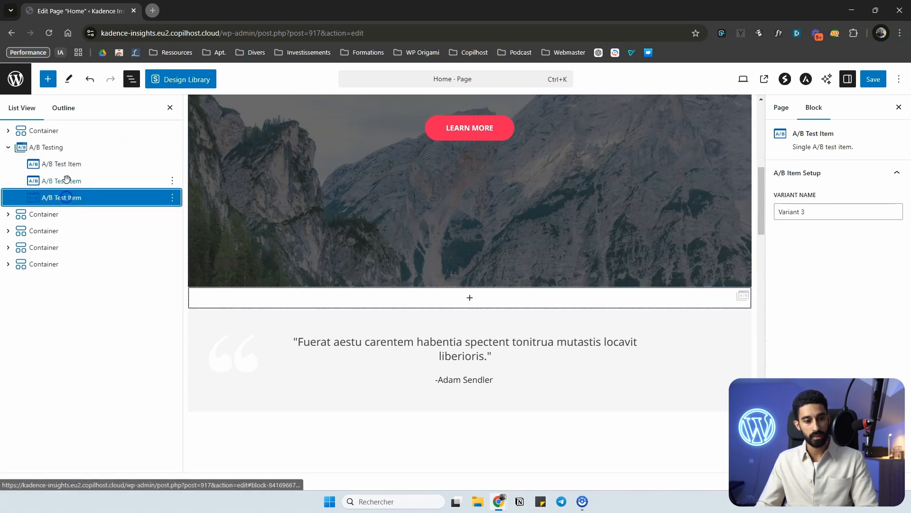
Step: Set the variant names of the three test items to A, B and C in order
click(67, 163)
drag(804, 212, 779, 212)
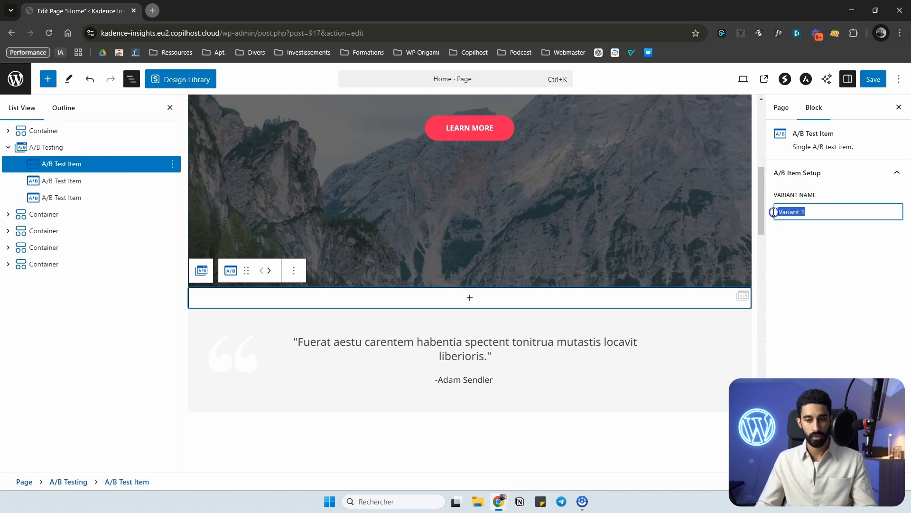
text(a)
click(103, 178)
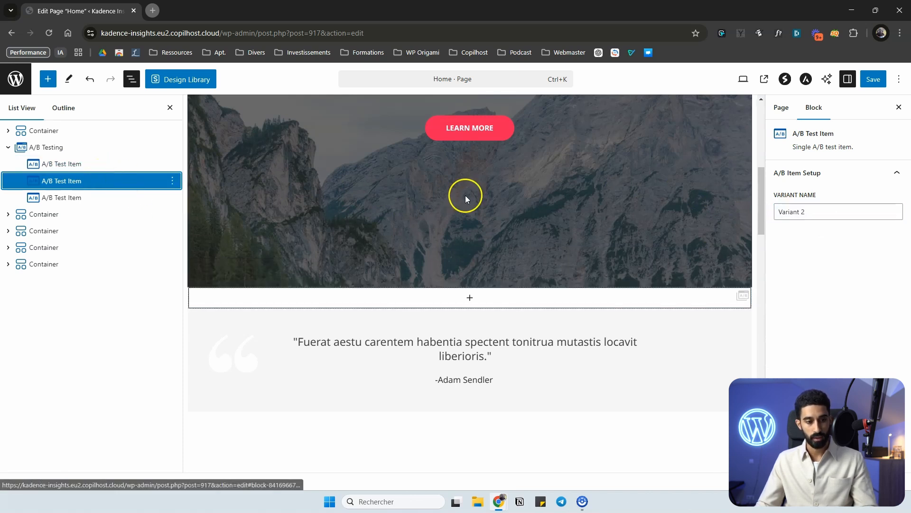
drag(824, 221, 755, 214)
text(B)
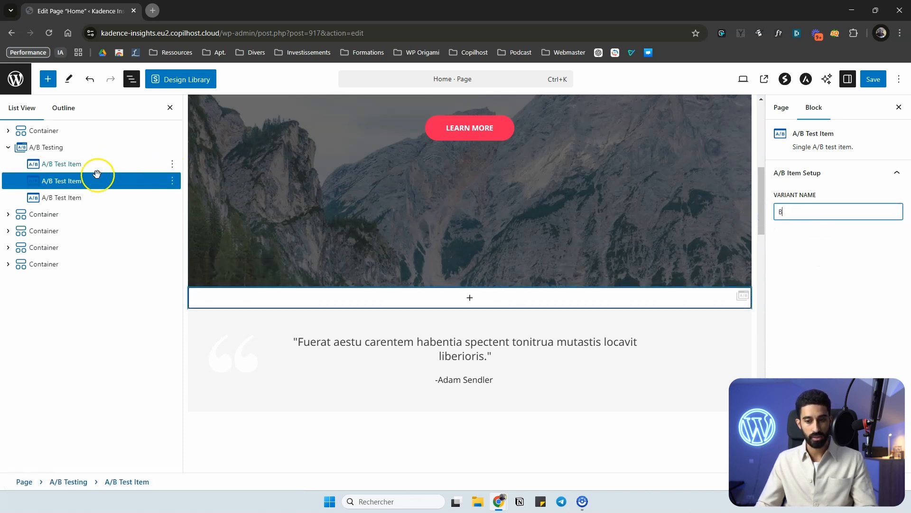
click(71, 207)
click(71, 197)
drag(821, 211, 747, 215)
text(C)
click(827, 275)
Step: Rename the first A/B Test Item block to "A" in the block list
click(79, 164)
right_click(79, 163)
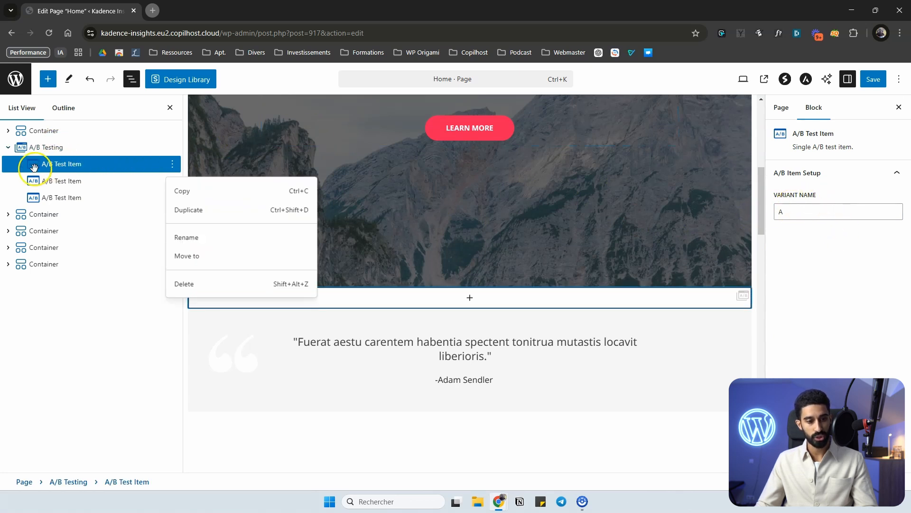
click(187, 237)
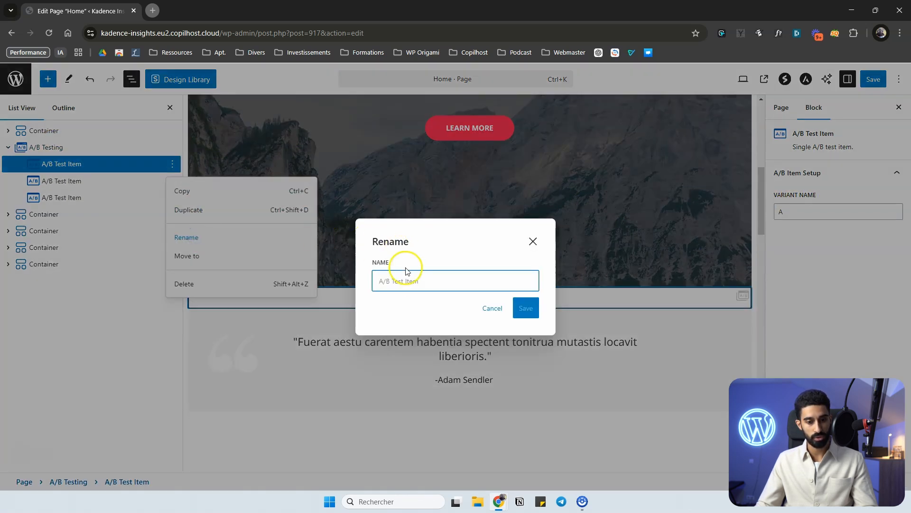
text(A)
click(526, 308)
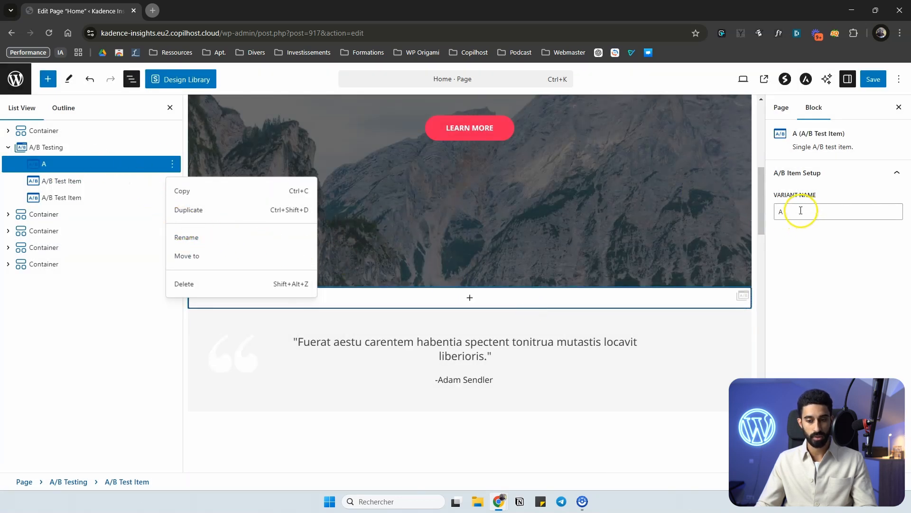
click(802, 211)
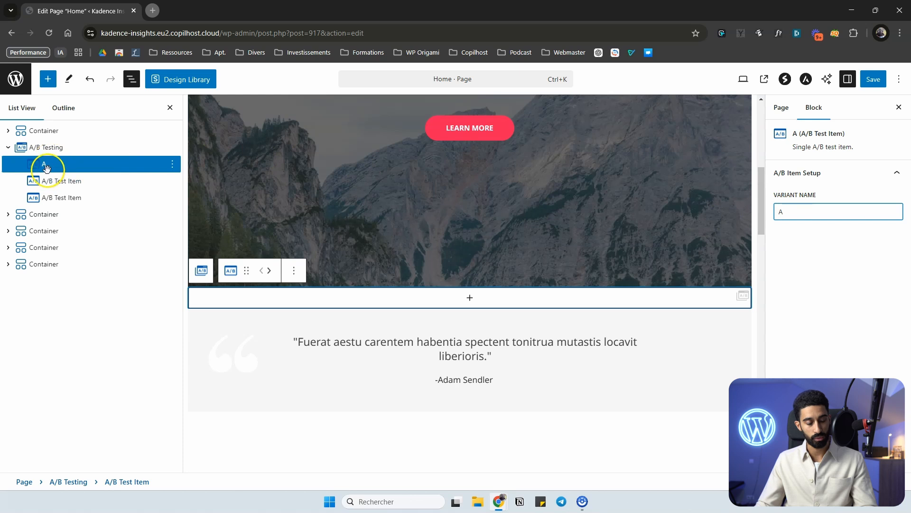
Step: Reduce the A/B Testing block's number of variants to 2
click(55, 181)
click(54, 197)
click(56, 148)
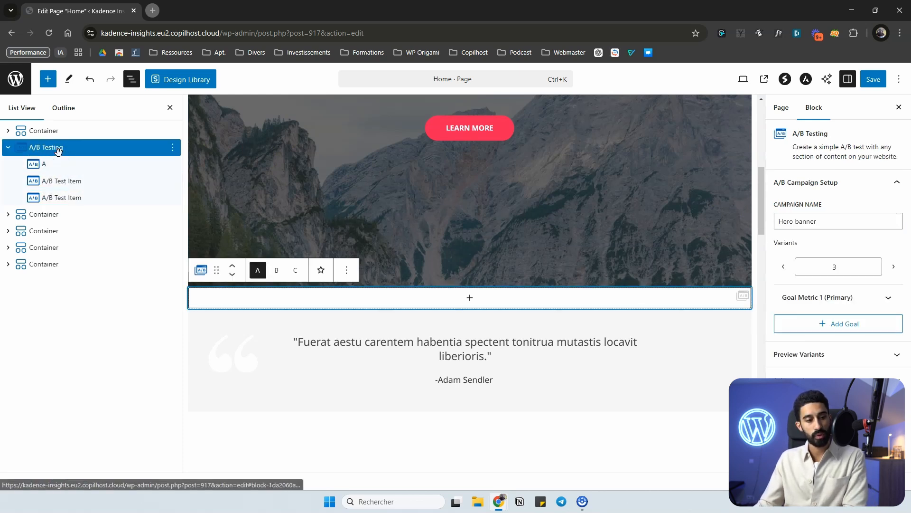
click(782, 267)
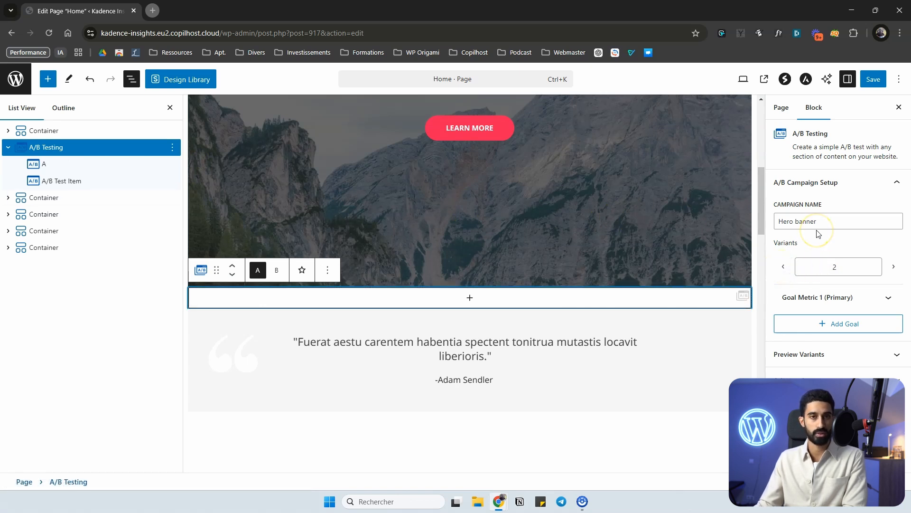
click(801, 252)
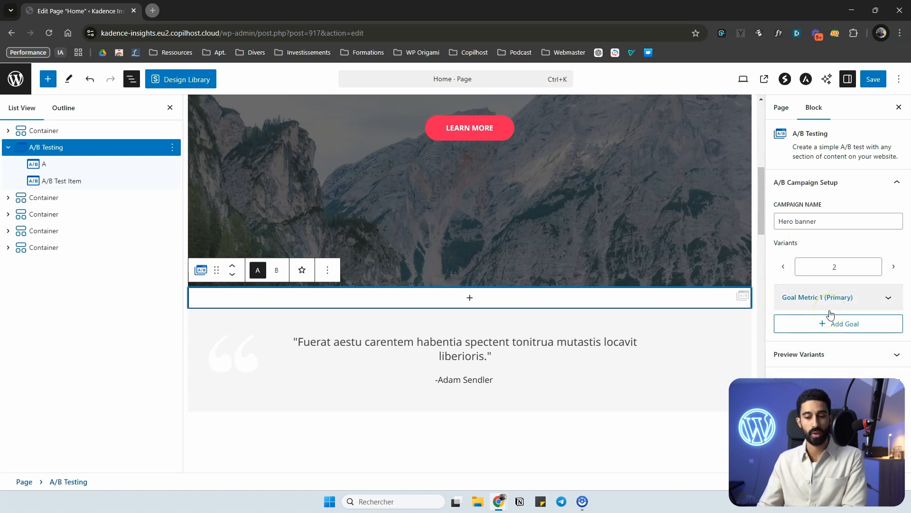
Step: Rename the second A/B Test Item block to "B" in the block list
click(66, 166)
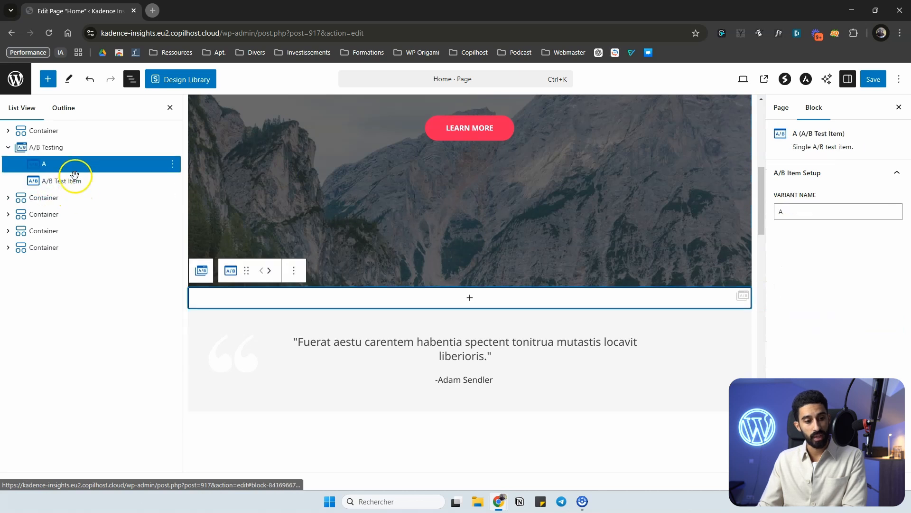
click(68, 185)
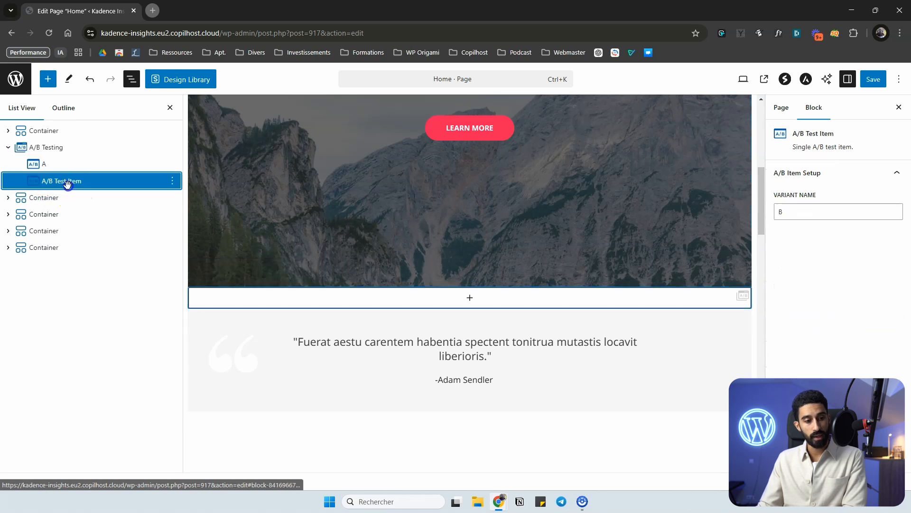
click(172, 180)
click(187, 255)
text(B)
click(523, 308)
Step: Cut the hero banner container above the A/B Testing block out of the page
click(86, 163)
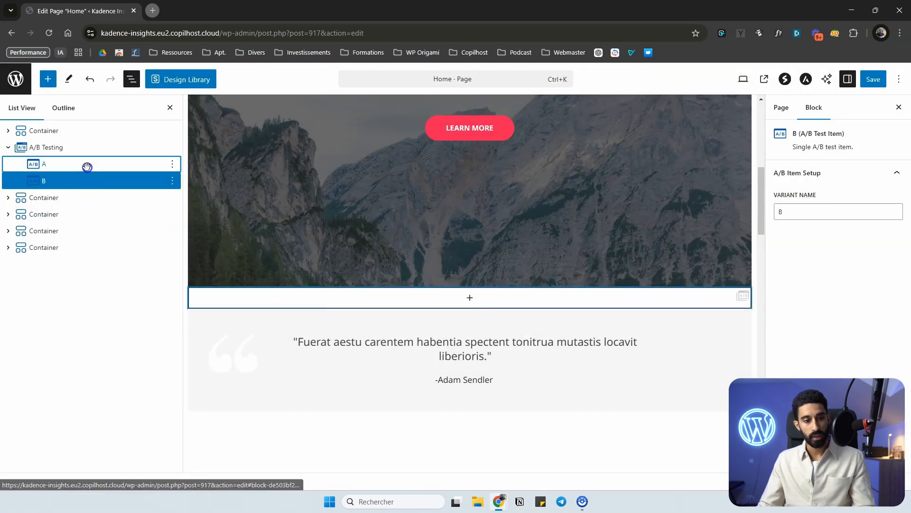
click(85, 164)
scroll(380, 213, up, 3)
scroll(275, 212, down, 4)
scroll(257, 206, up, 3)
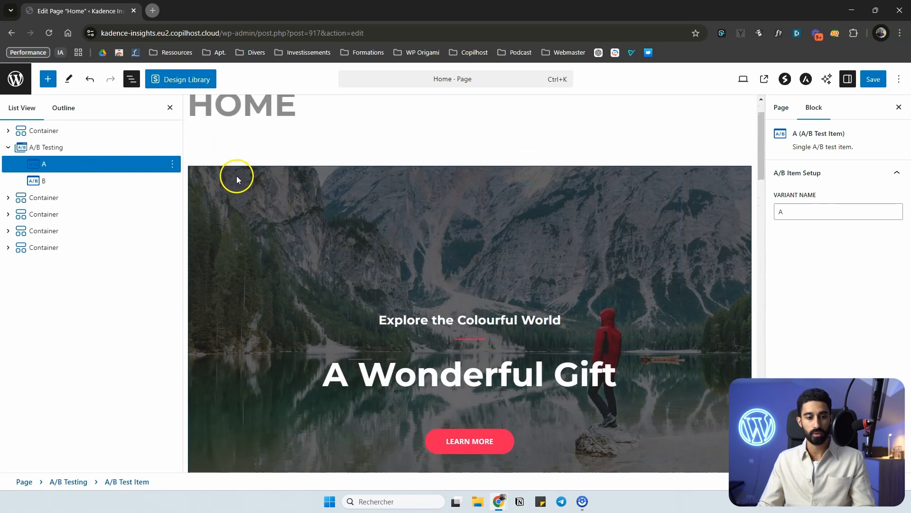
click(342, 179)
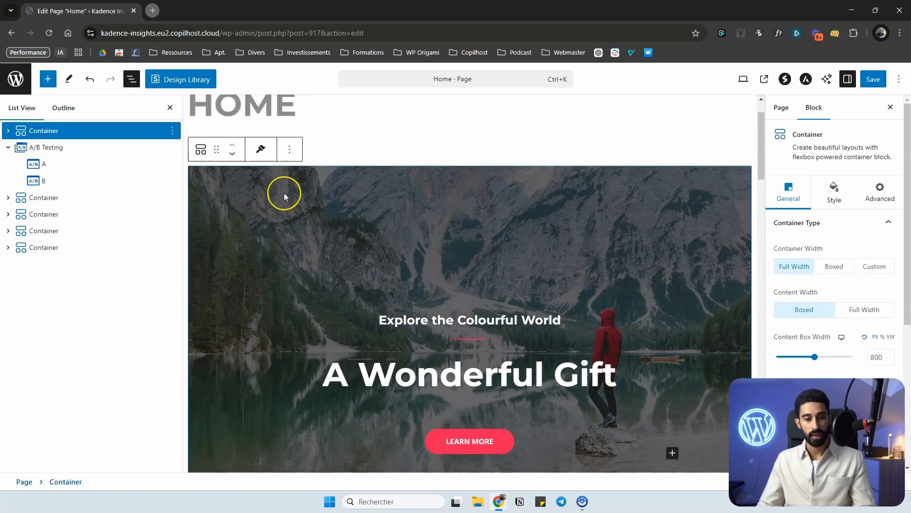
key(ctrl+x)
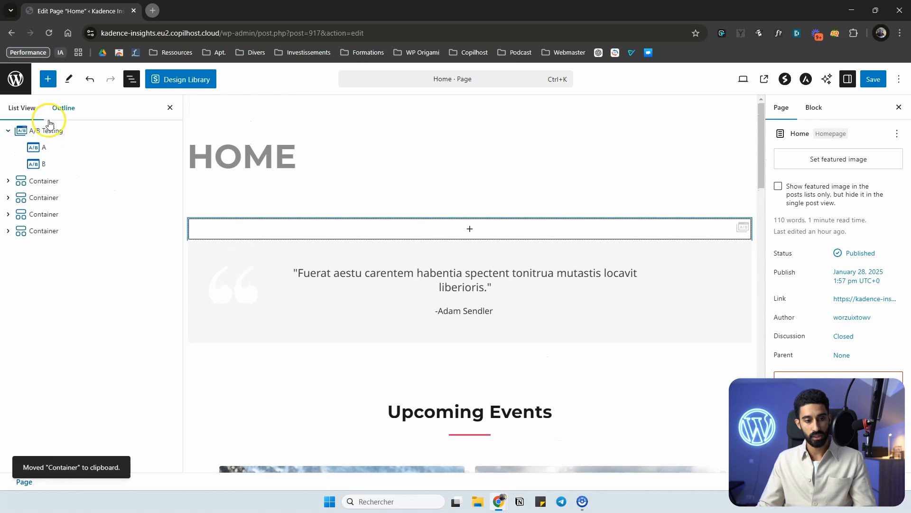
Step: Switch the A/B Testing block between variants A and B to examine their content areas, ending on variant A
click(53, 163)
click(81, 147)
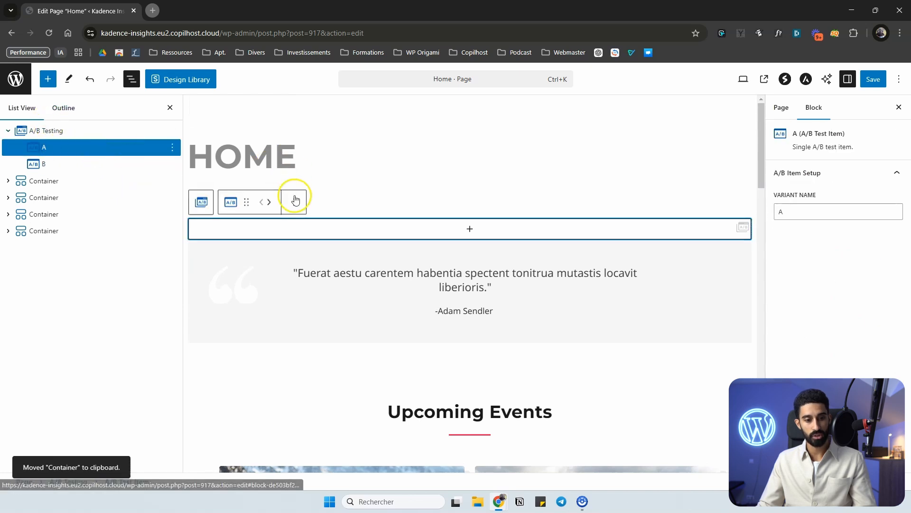
click(70, 130)
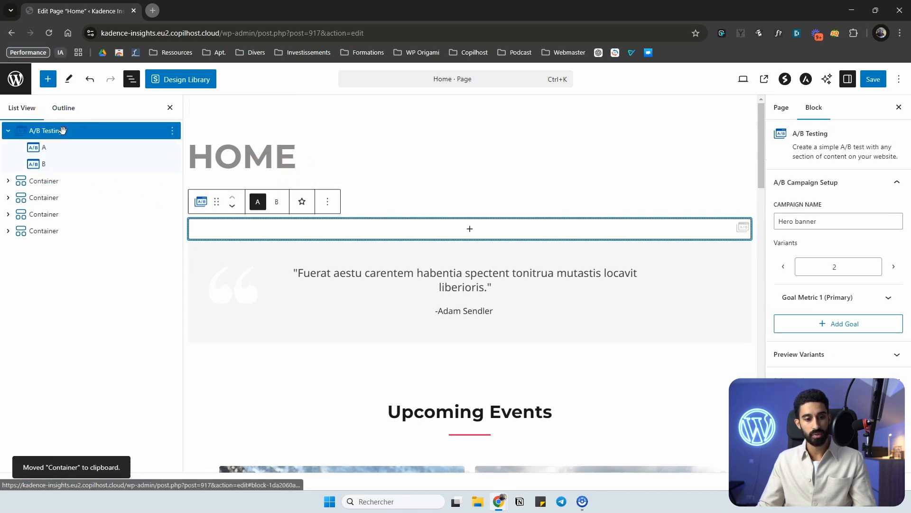
click(276, 202)
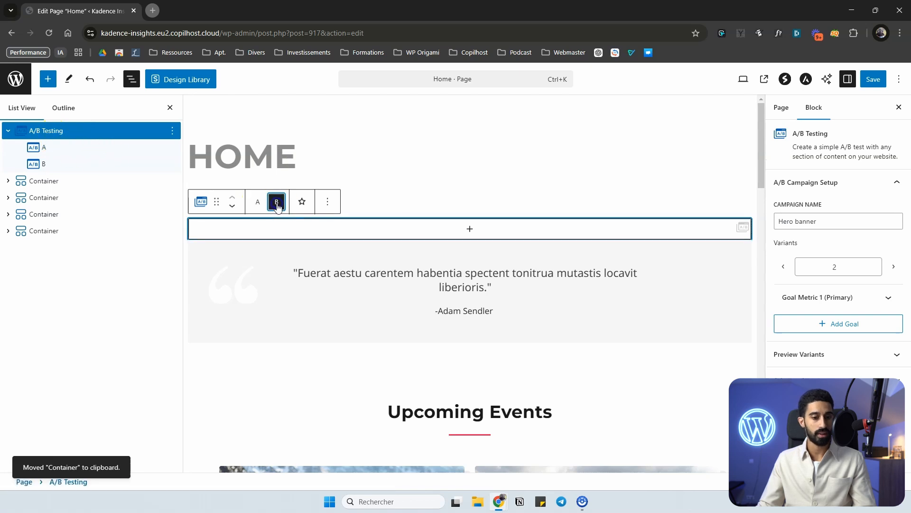
click(256, 202)
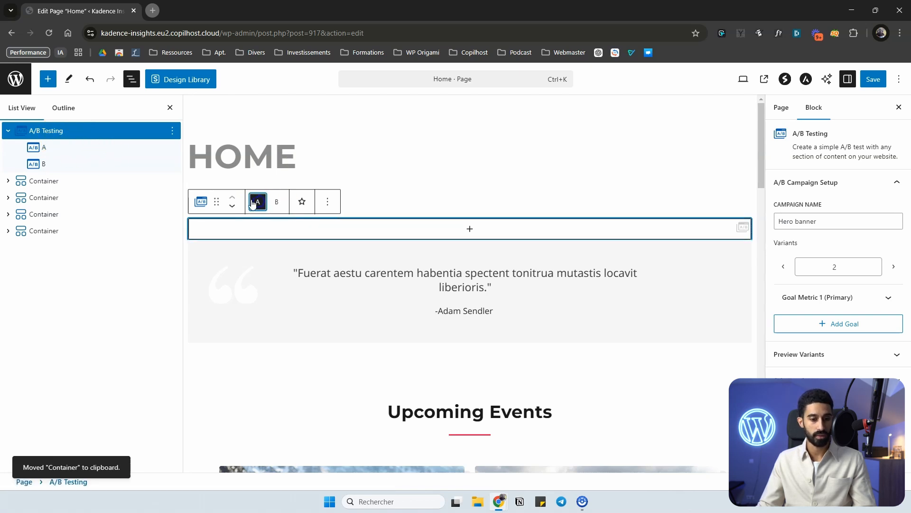
click(74, 149)
click(61, 165)
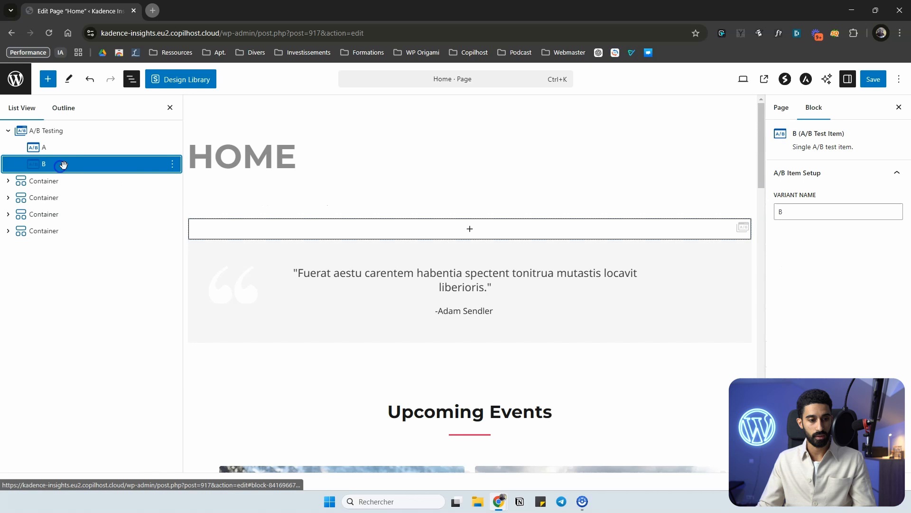
click(57, 135)
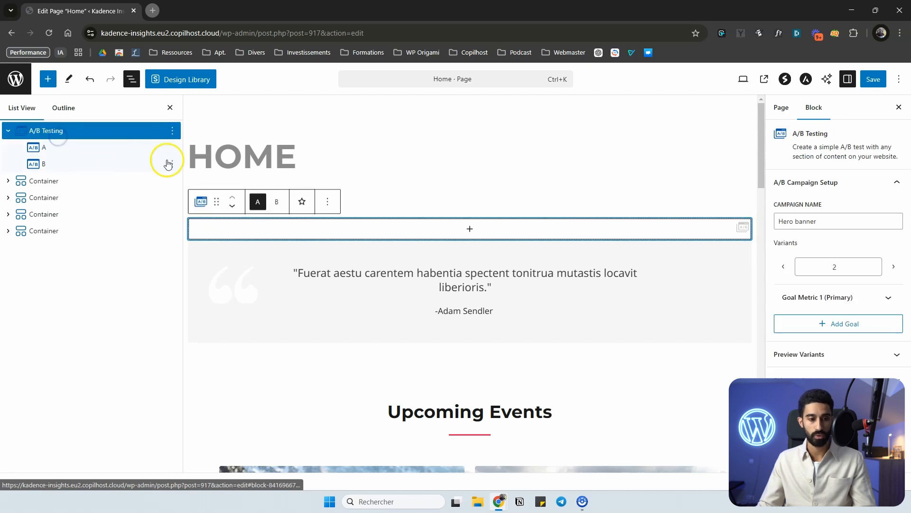
click(277, 202)
click(258, 202)
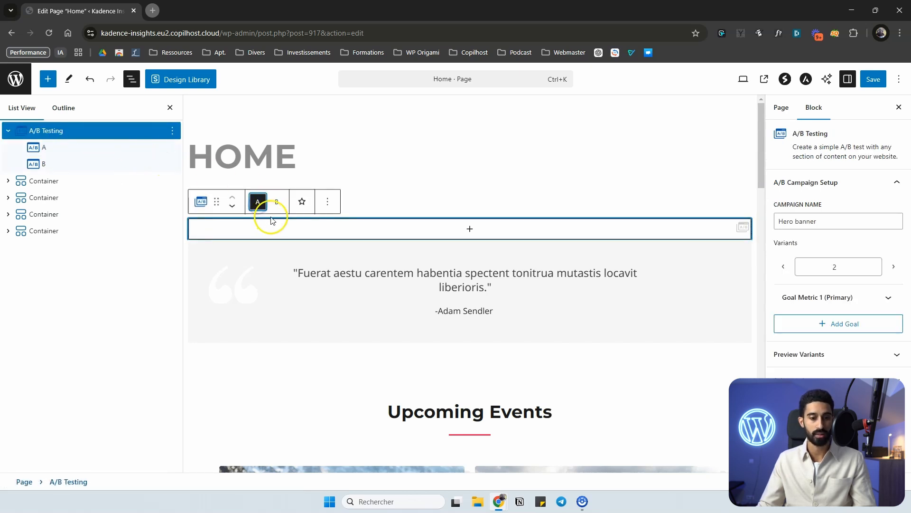
Step: Add a paragraph block inside variant A and paste the cut hero container in its place
click(364, 229)
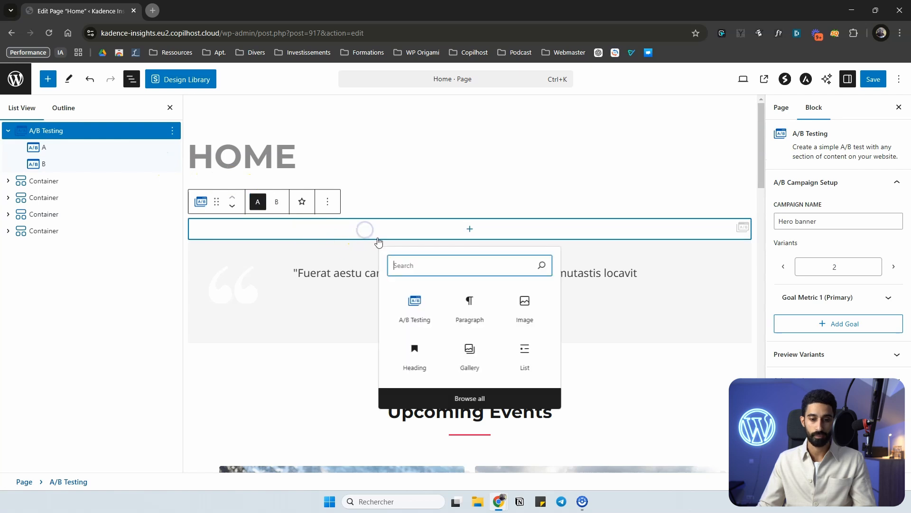
click(469, 299)
key(ctrl+v)
scroll(333, 208, up, 3)
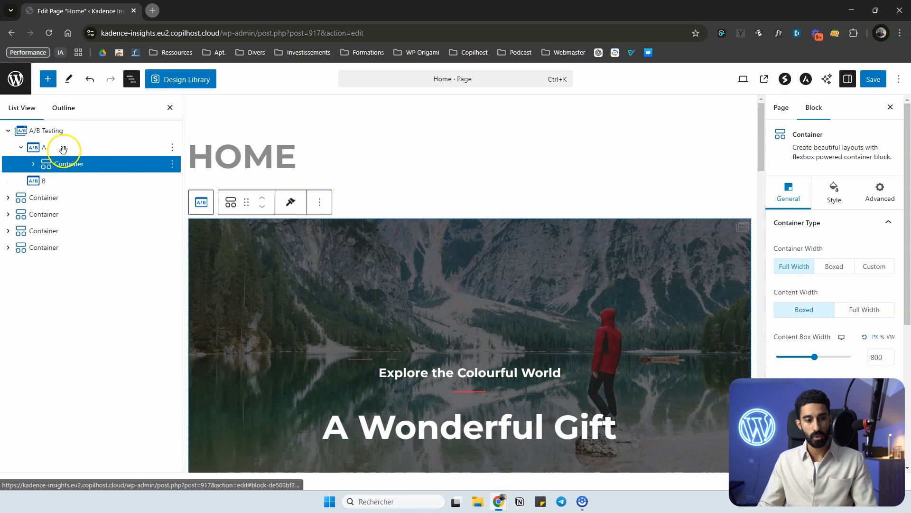
Step: Show variant B of the A/B Testing block and paste a copy of the hero container into it using a new paragraph block
click(63, 149)
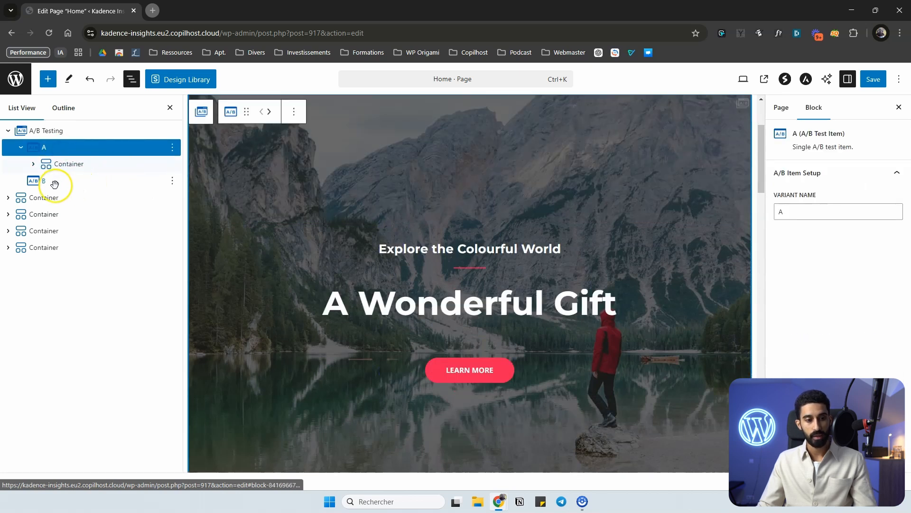
click(55, 183)
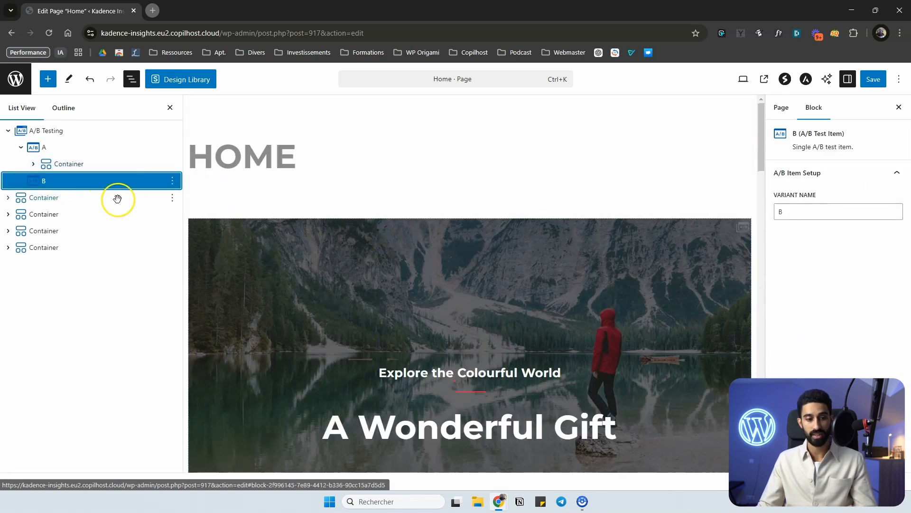
click(46, 130)
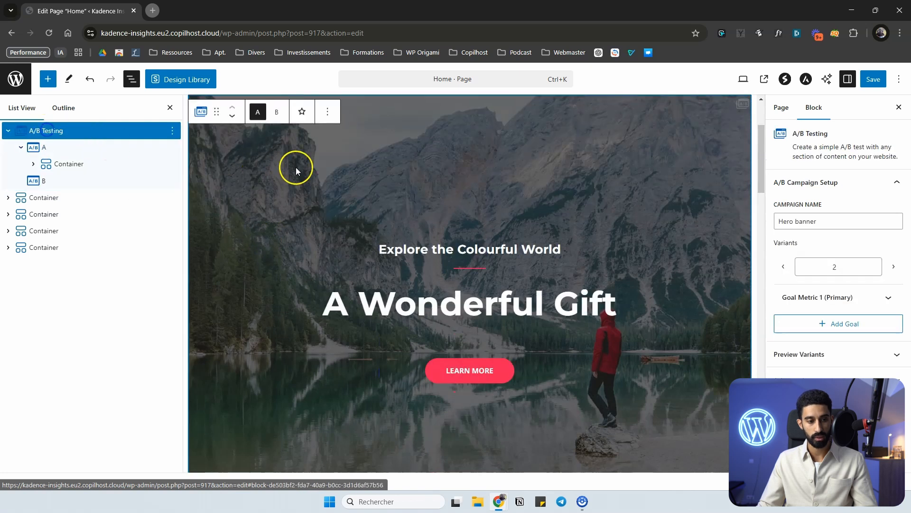
click(277, 111)
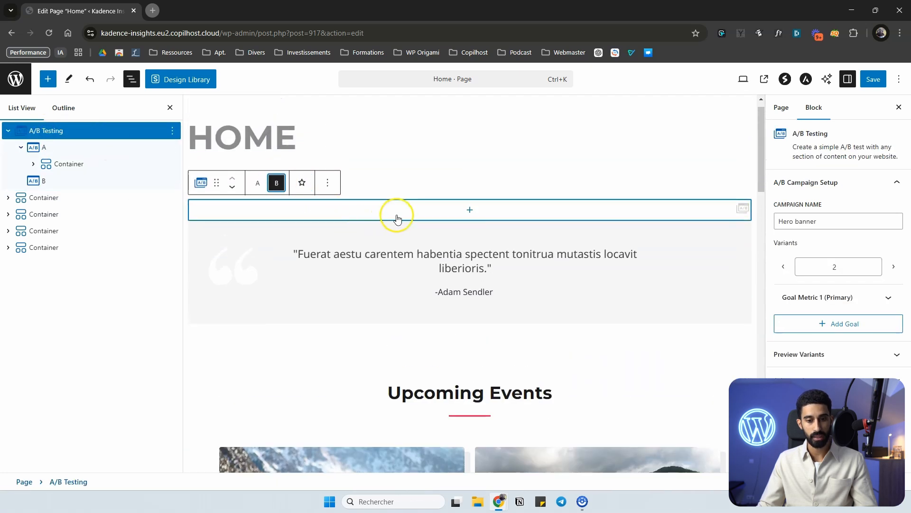
click(409, 209)
click(414, 283)
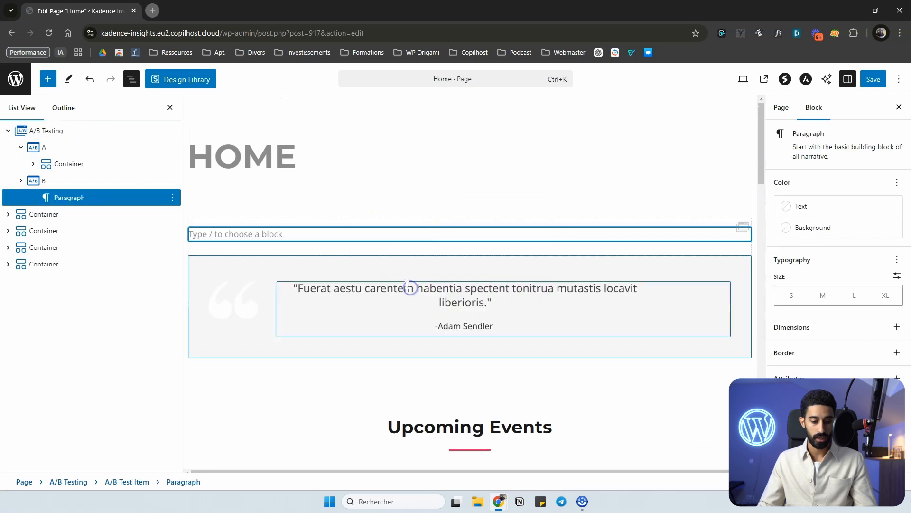
key(ctrl+v)
scroll(313, 212, up, 3)
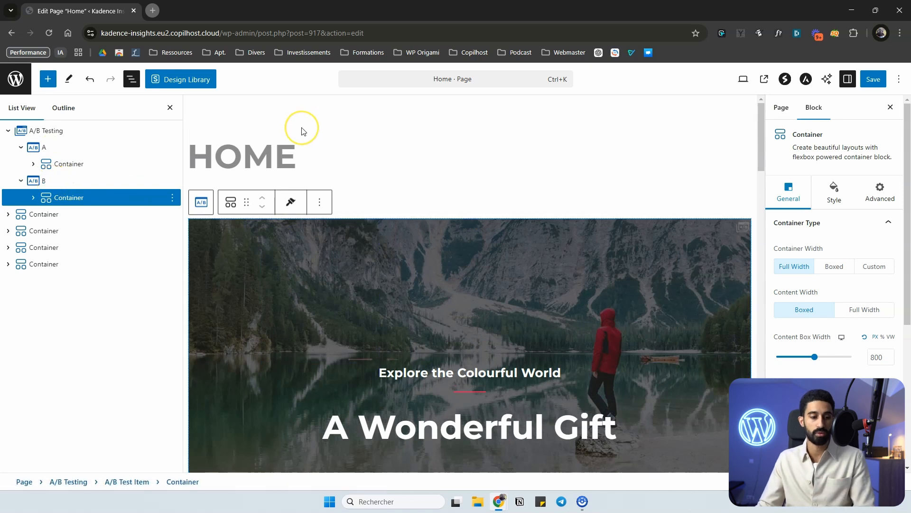
Step: Change the hero button text in variant B to "BOOK A CALL (FREE)"
scroll(564, 227, down, 2)
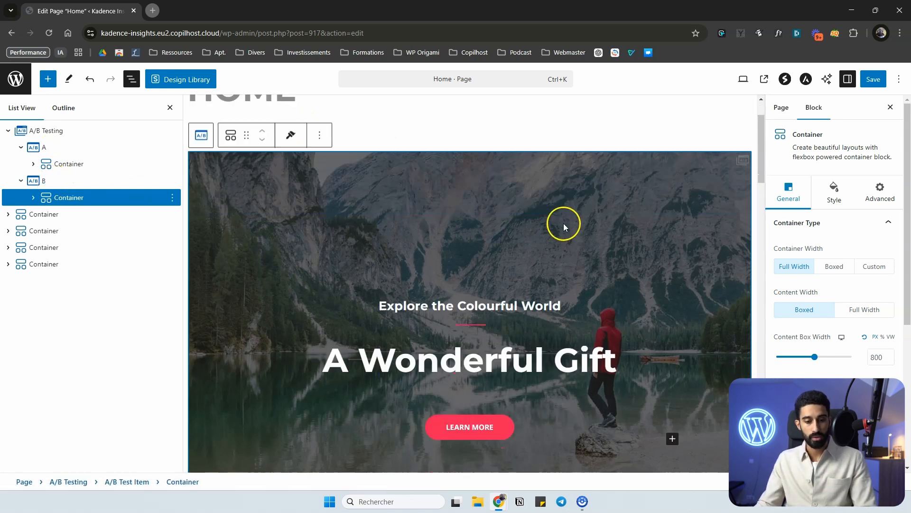
scroll(536, 247, down, 4)
scroll(494, 308, up, 3)
click(473, 389)
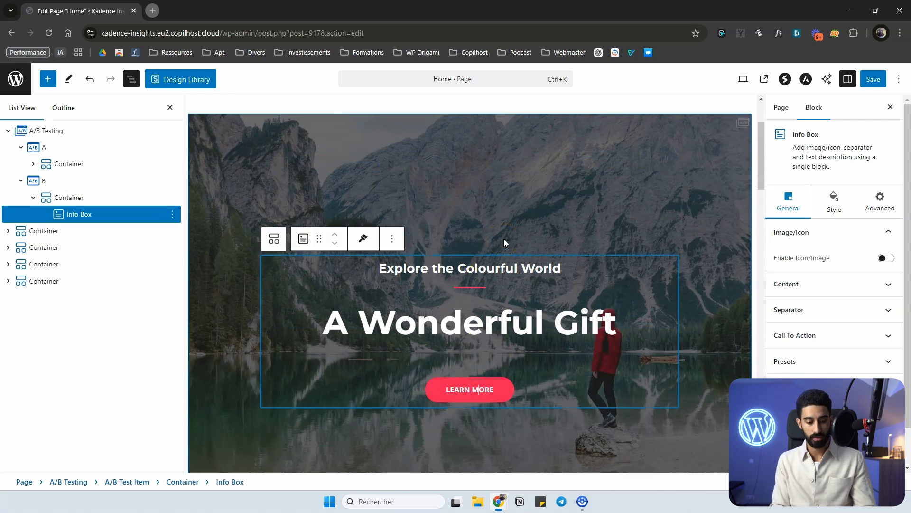
key(ctrl+a)
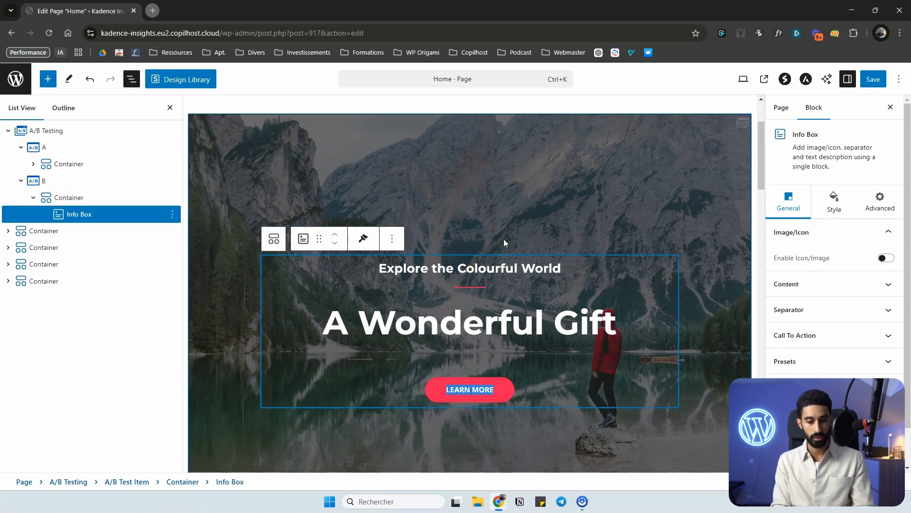
text(BOOK A CALL (FREE))
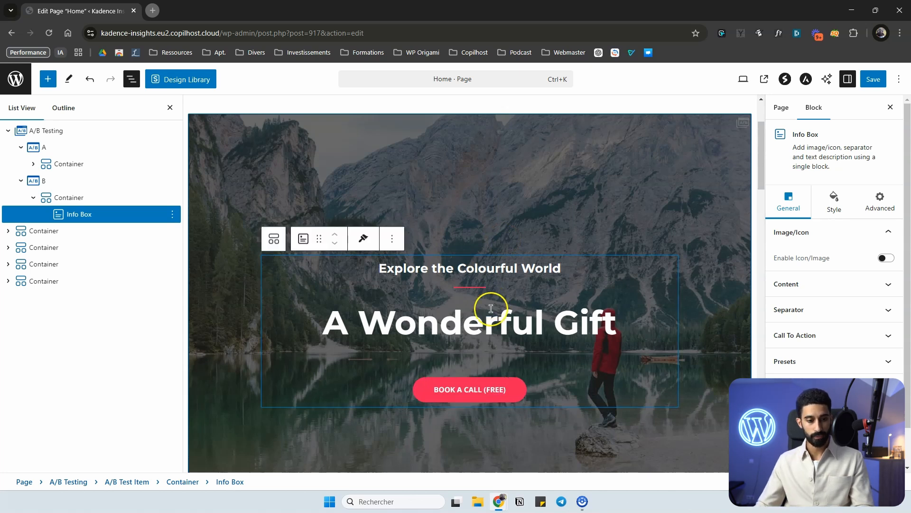
Step: Compare the hero banners of variants A and B and examine their blocks in the list
click(69, 183)
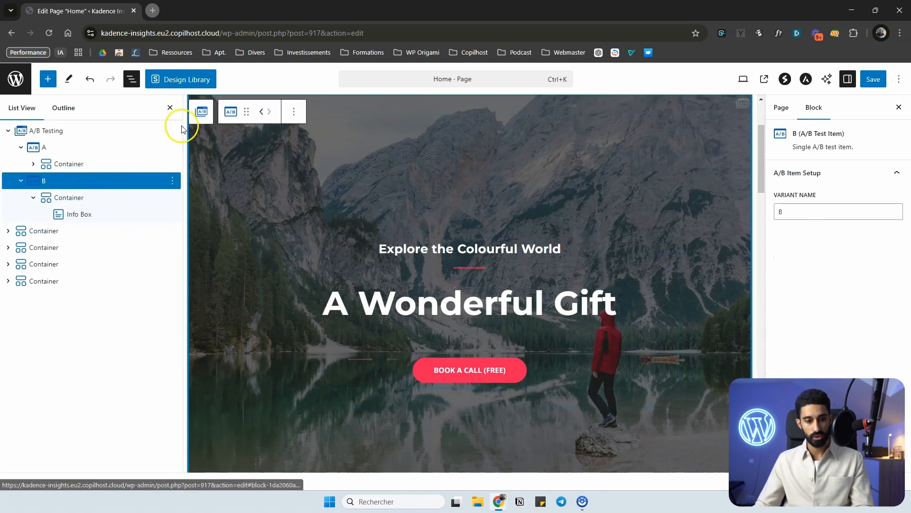
click(81, 128)
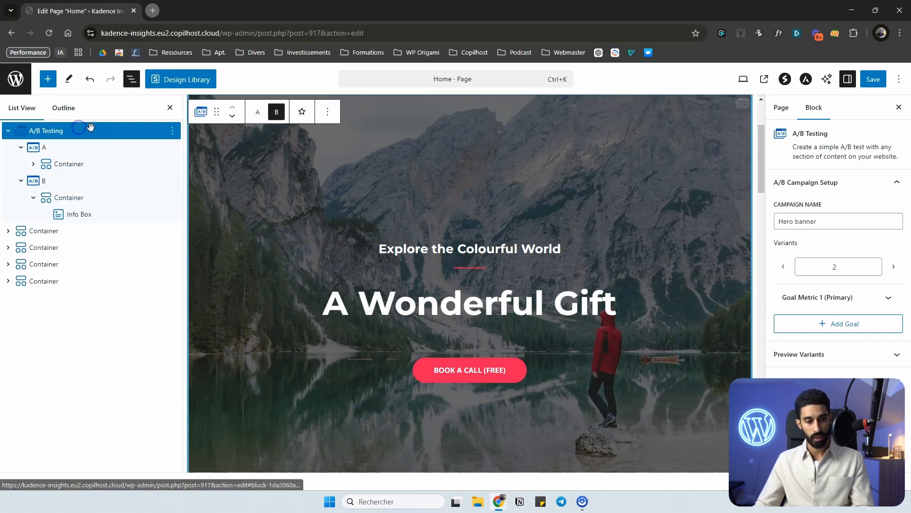
click(259, 112)
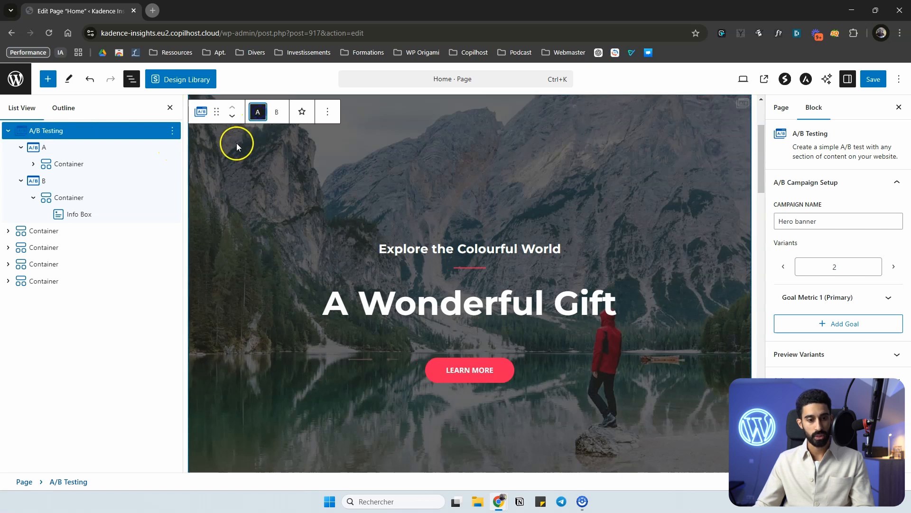
click(276, 113)
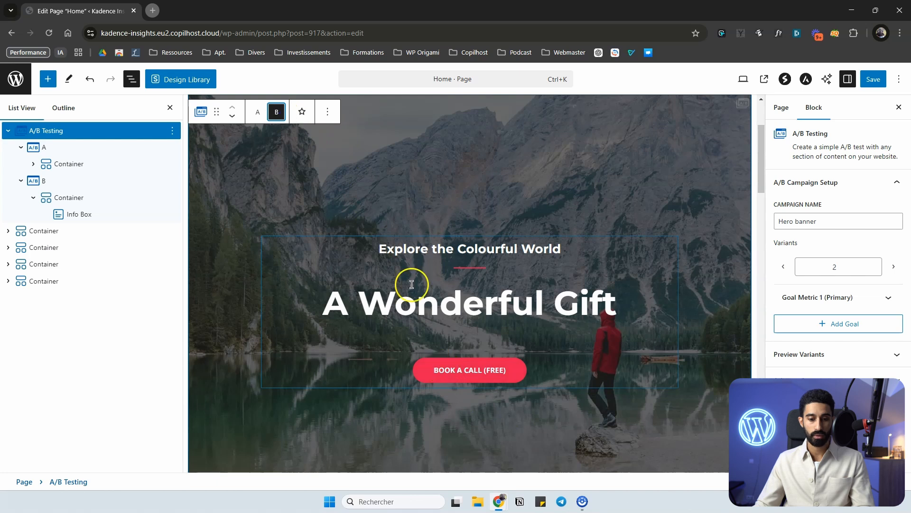
click(67, 147)
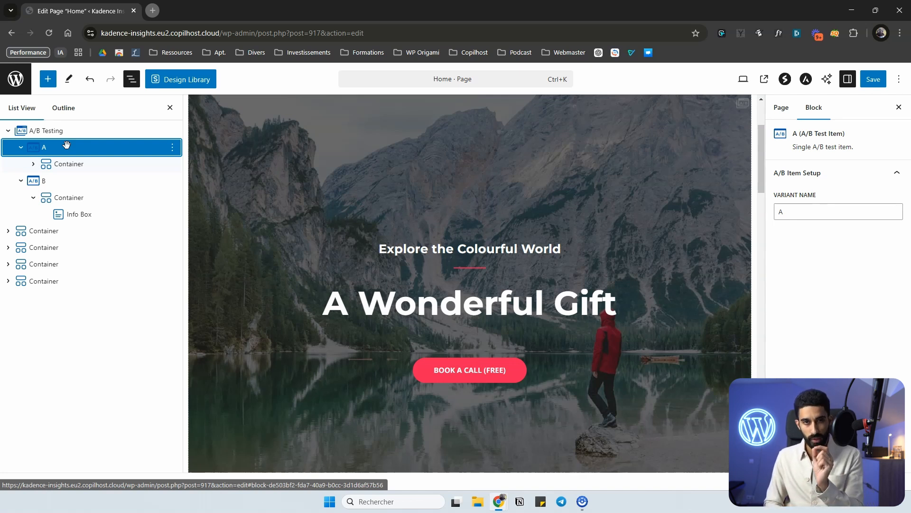
click(66, 197)
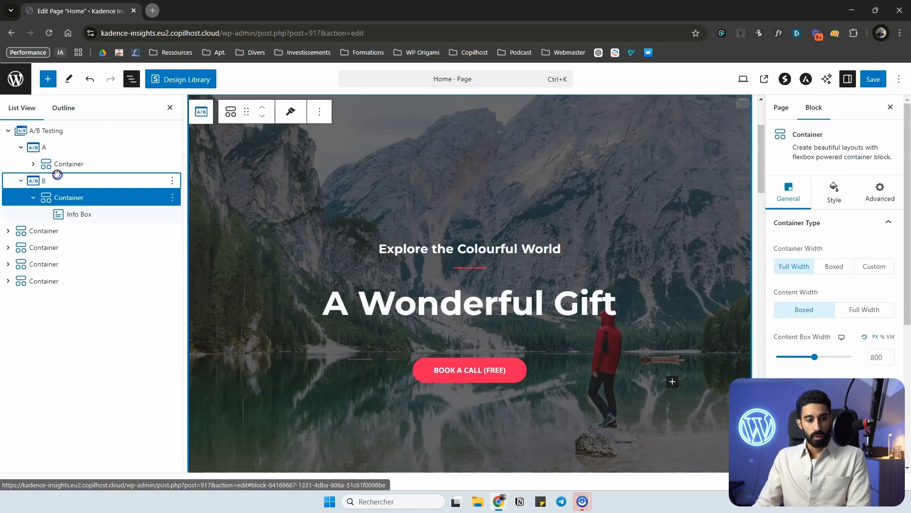
click(57, 180)
click(68, 149)
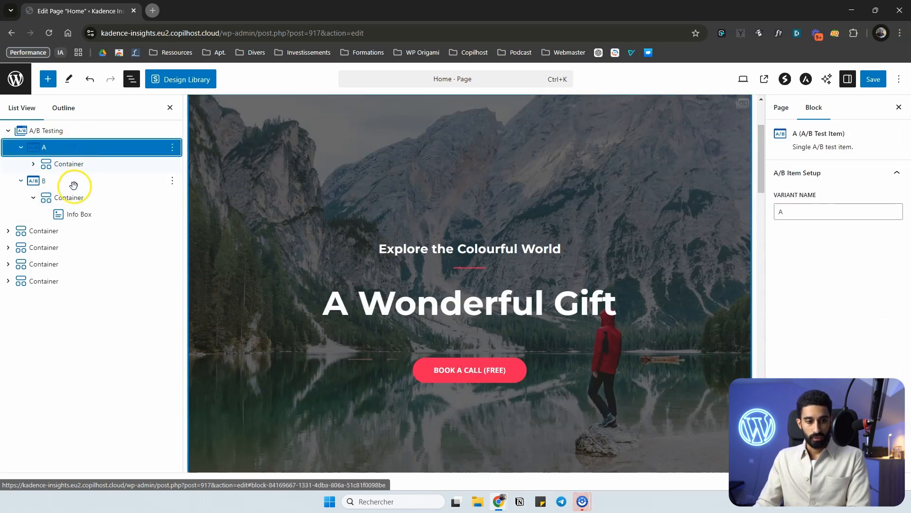
Step: Open the primary goal metric of the A/B Testing block and choose Link/Button Click as its goal type
click(59, 132)
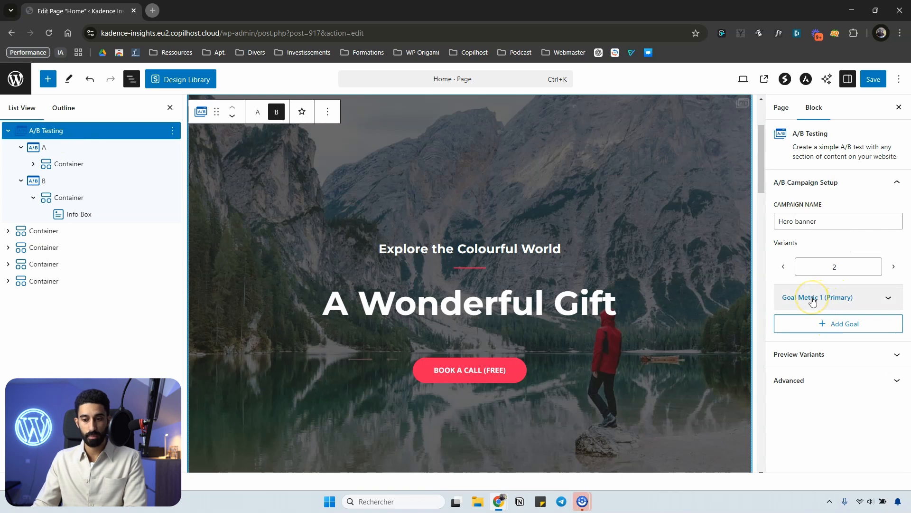
click(813, 299)
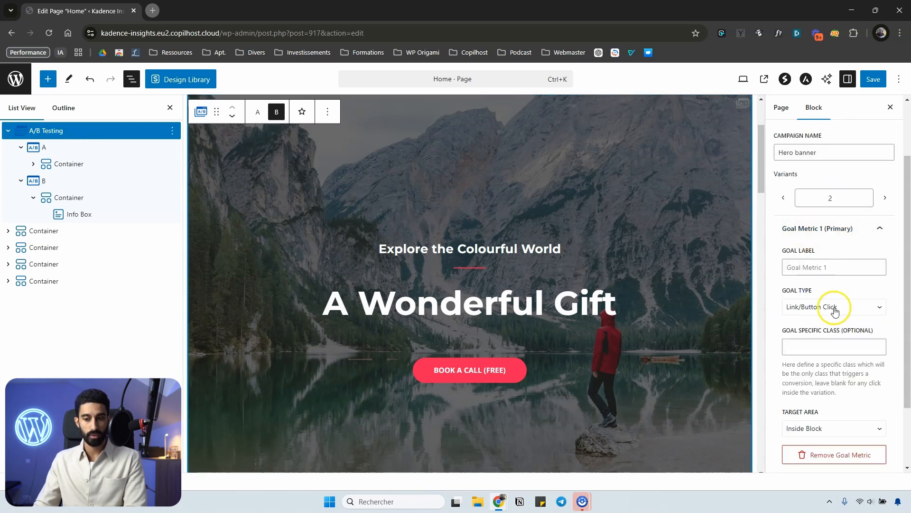
click(807, 270)
scroll(805, 282, down, 1)
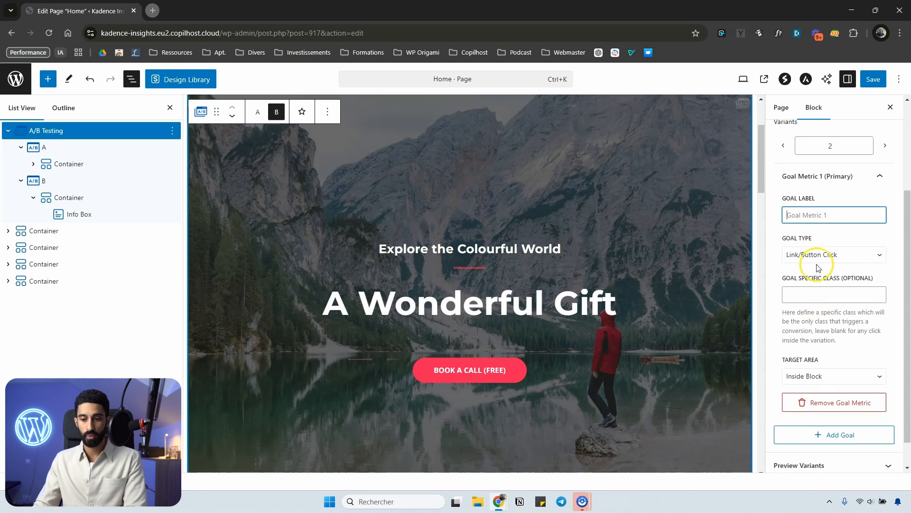
click(817, 255)
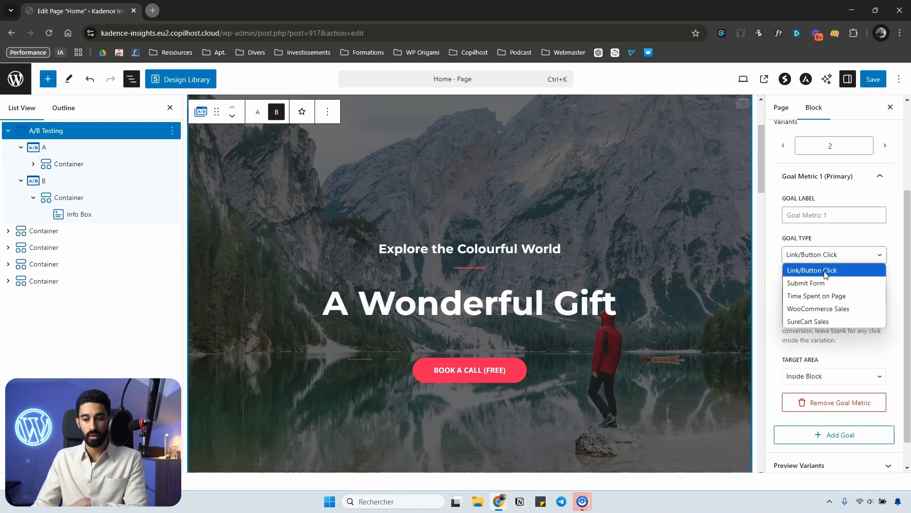
click(799, 272)
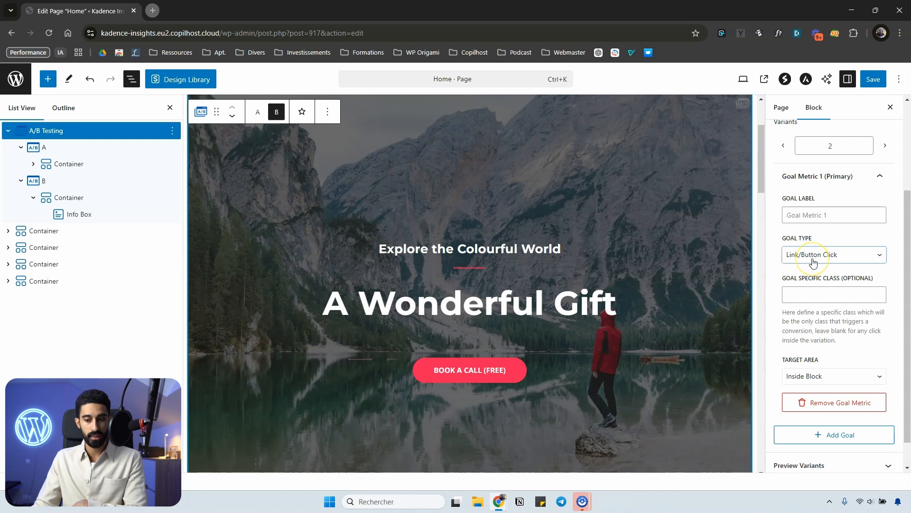
Step: Set the primary goal metric's target area to Anywhere on page
scroll(807, 309, down, 1)
click(817, 343)
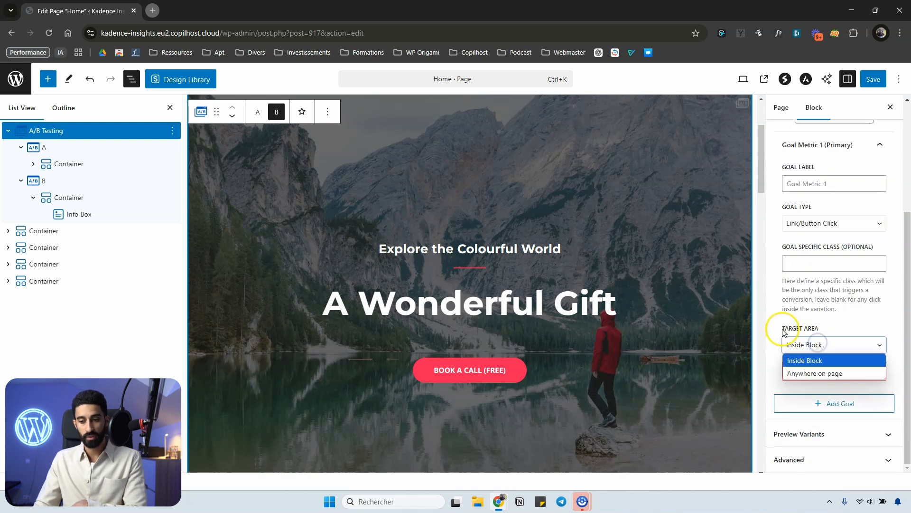
click(835, 328)
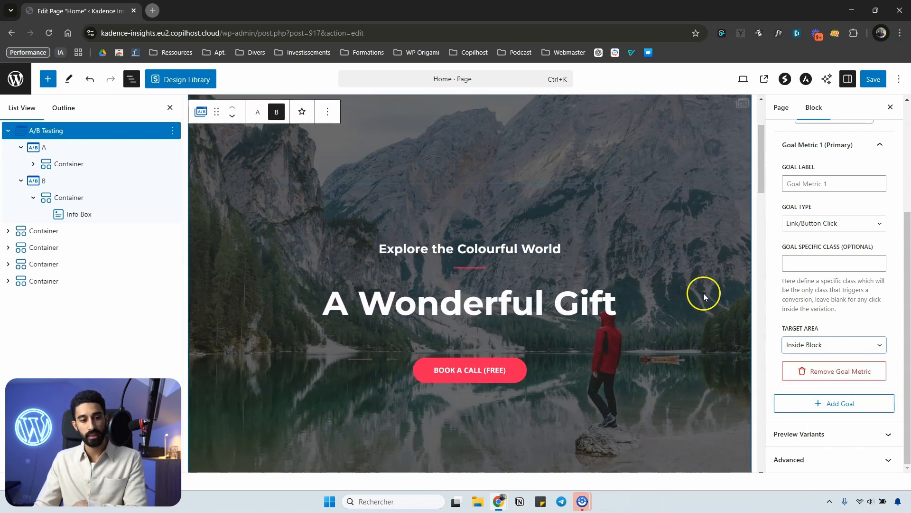
click(836, 346)
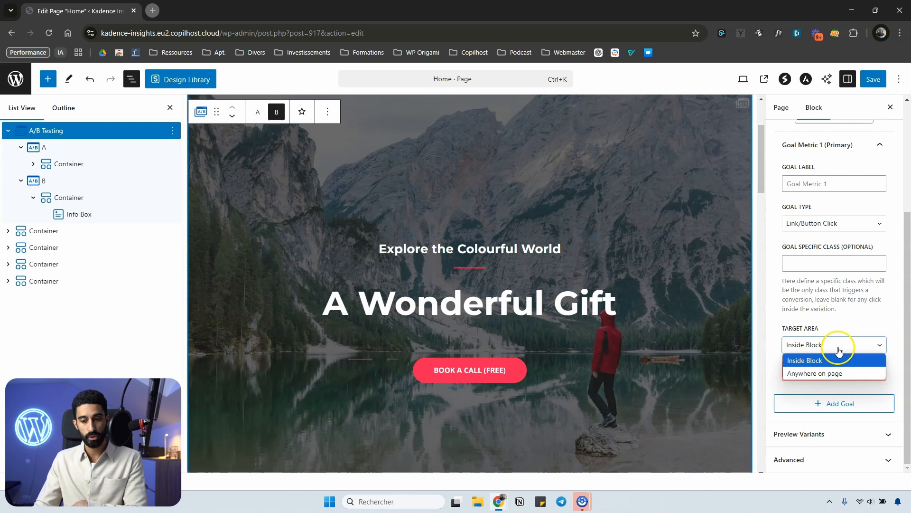
click(816, 374)
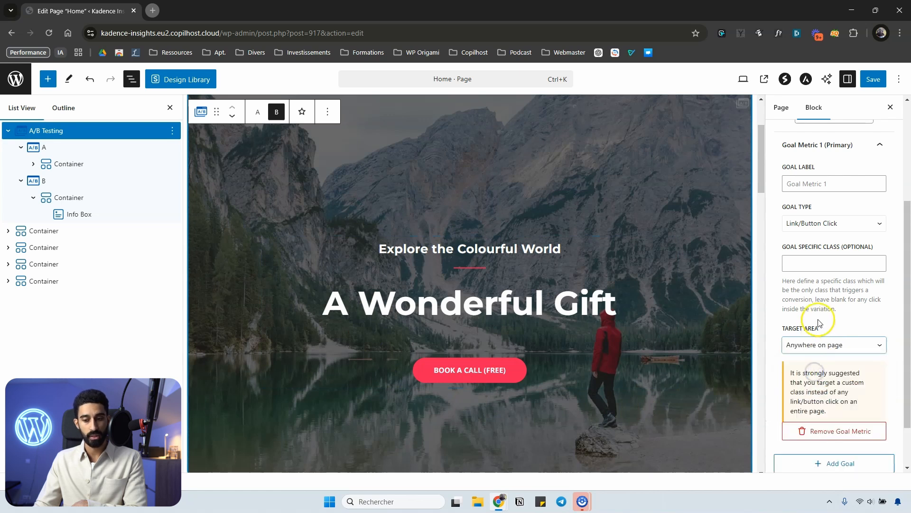
scroll(817, 320, up, 1)
scroll(816, 336, up, 1)
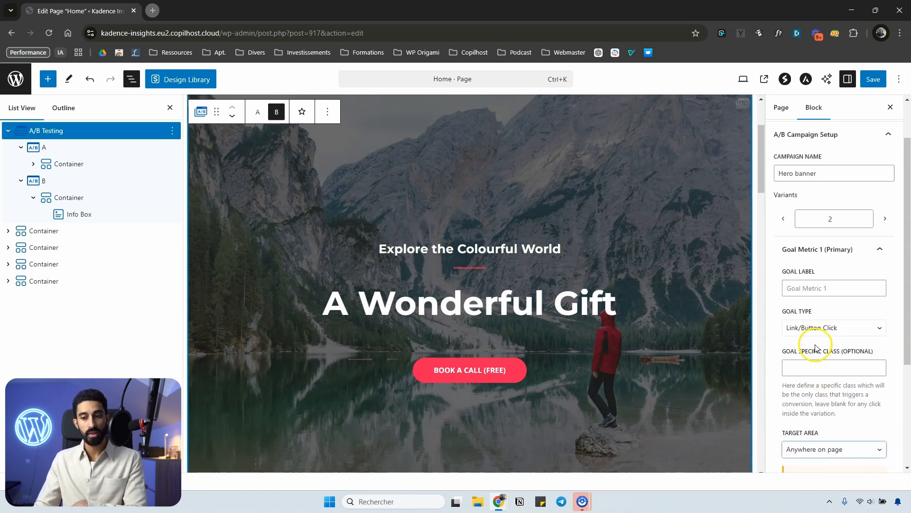
scroll(820, 352, down, 1)
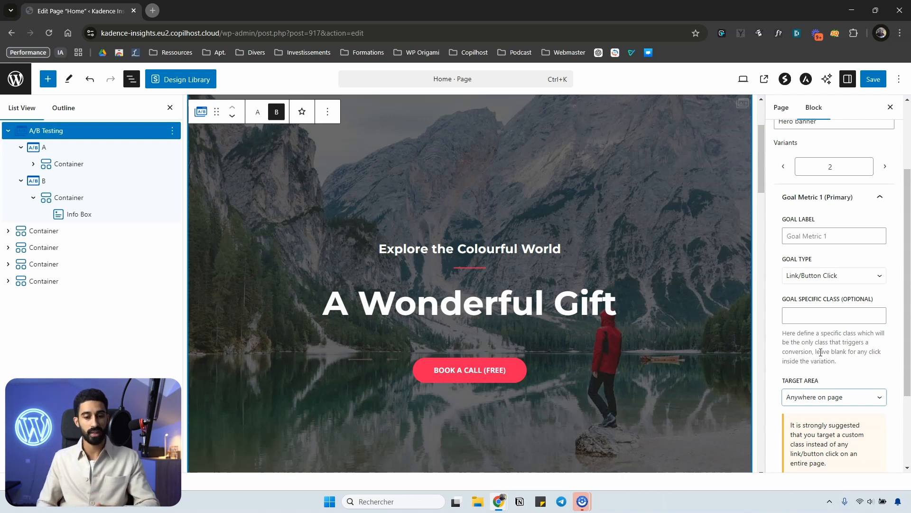
Step: Set the primary goal metric's target area to Inside Block
click(786, 404)
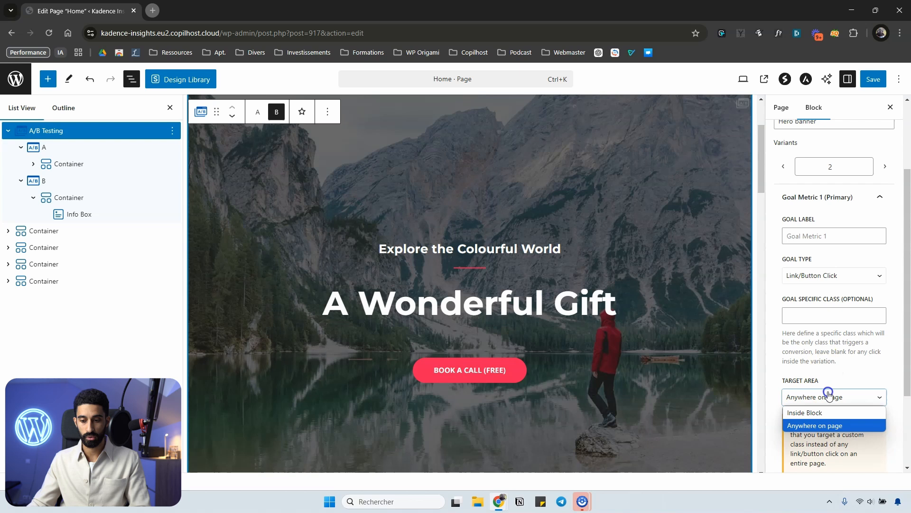
click(813, 413)
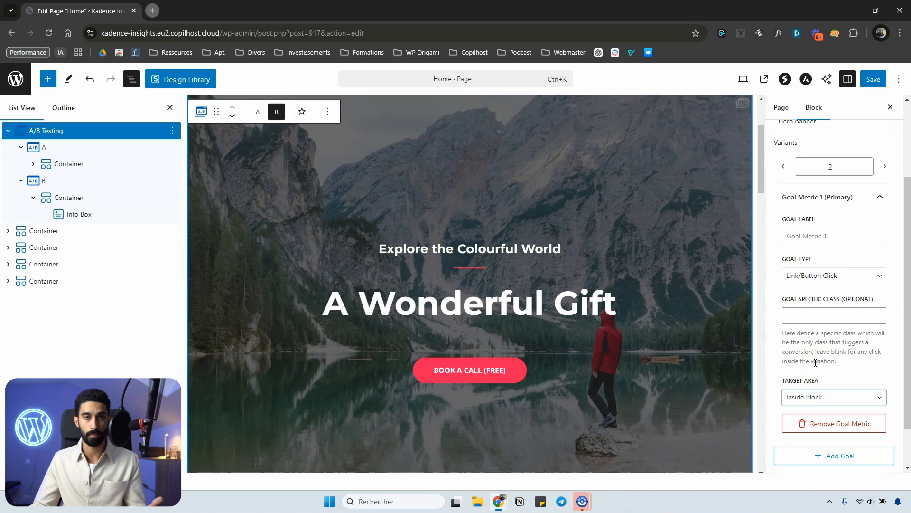
click(817, 399)
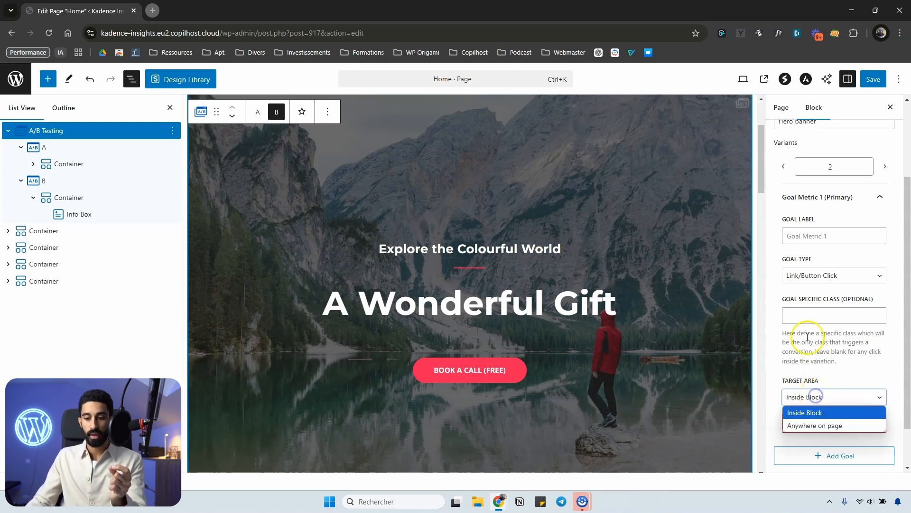
click(786, 288)
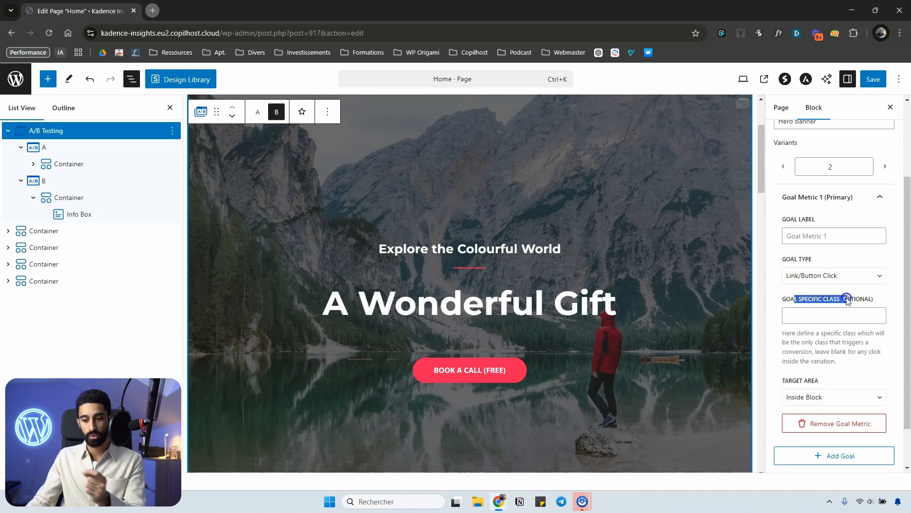
Step: Enter "goal" as the goal specific class of the primary goal metric
click(821, 299)
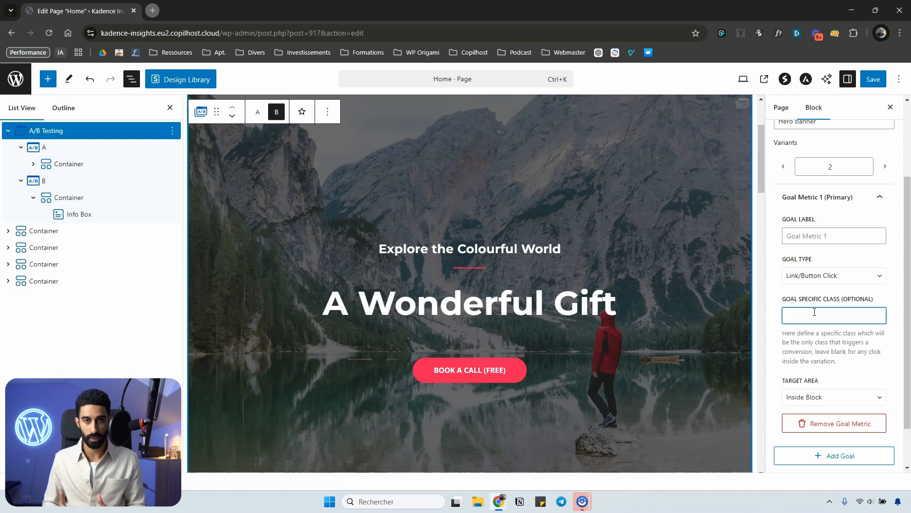
scroll(829, 377, down, 1)
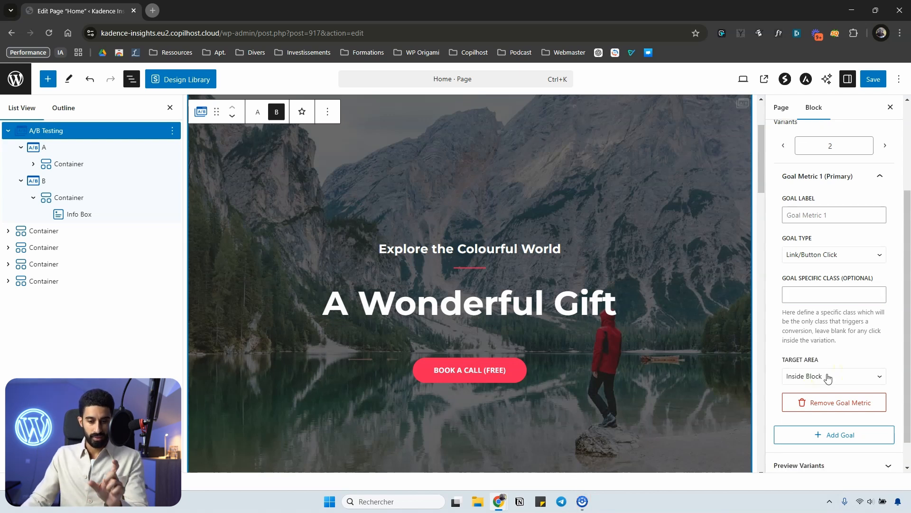
click(828, 378)
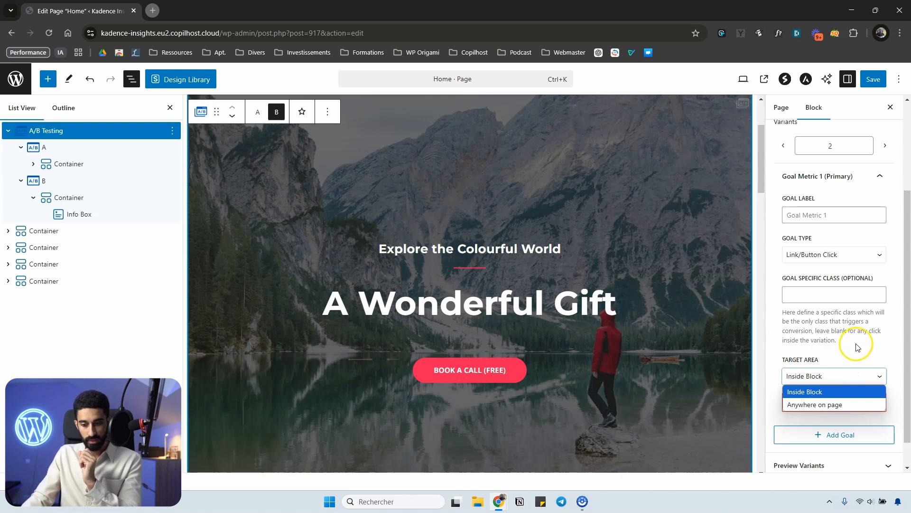
click(829, 300)
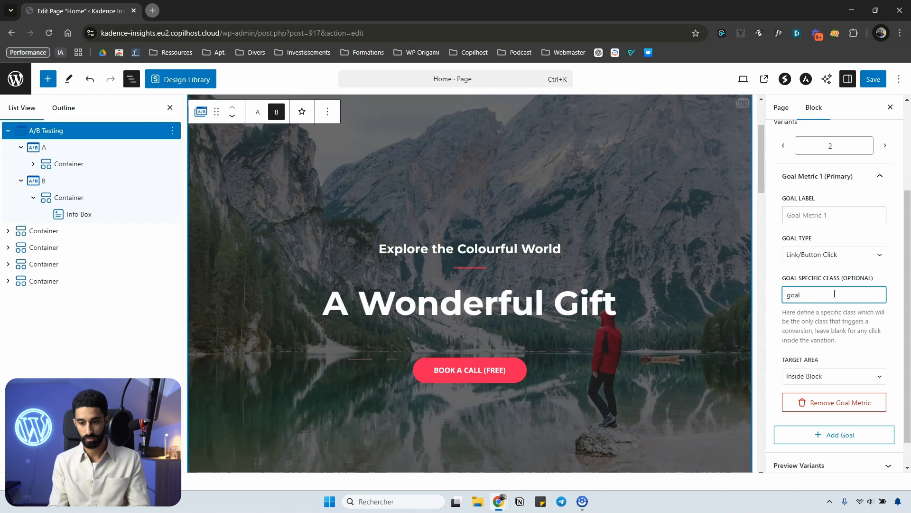
click(813, 297)
Step: Add the additional CSS class "goal" to the Info Box holding the hero button in variant B
click(479, 367)
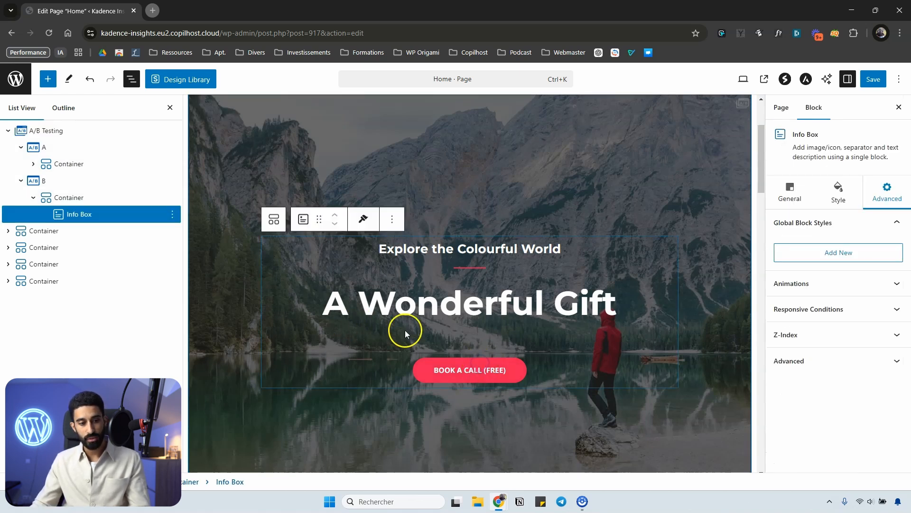
click(789, 195)
click(876, 199)
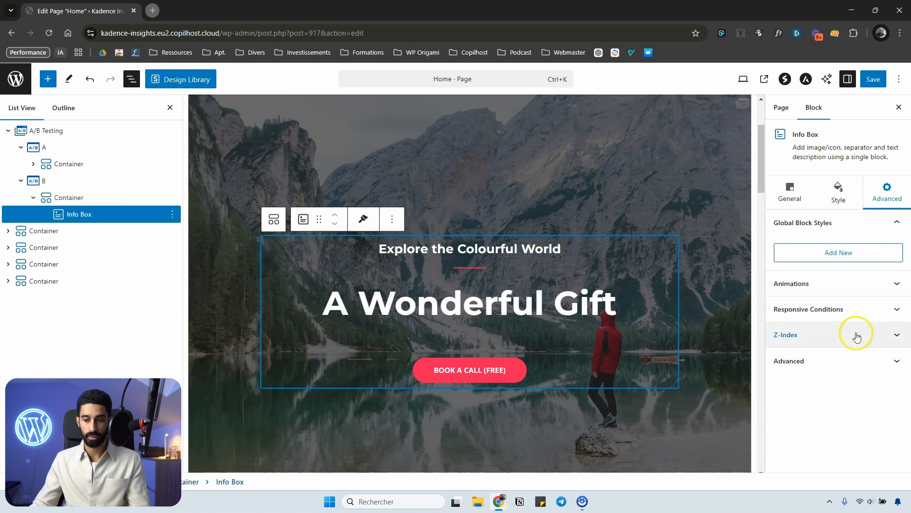
click(819, 369)
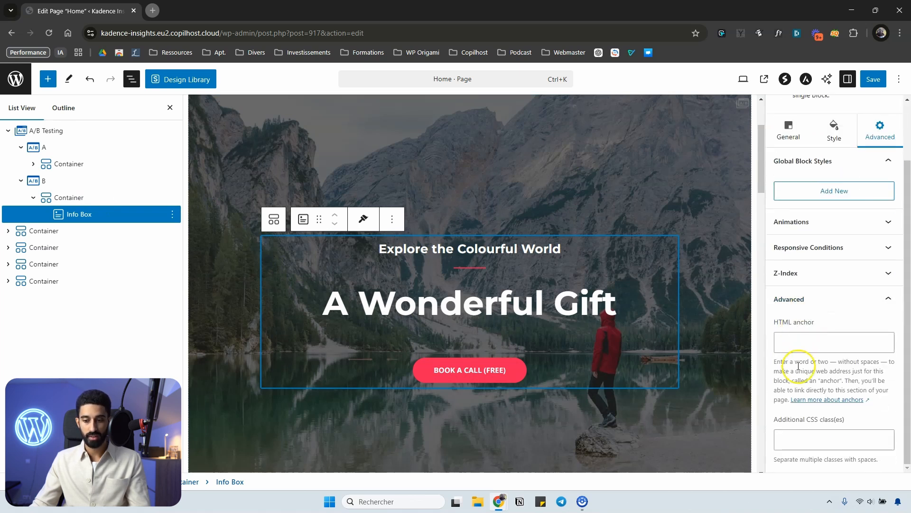
click(803, 435)
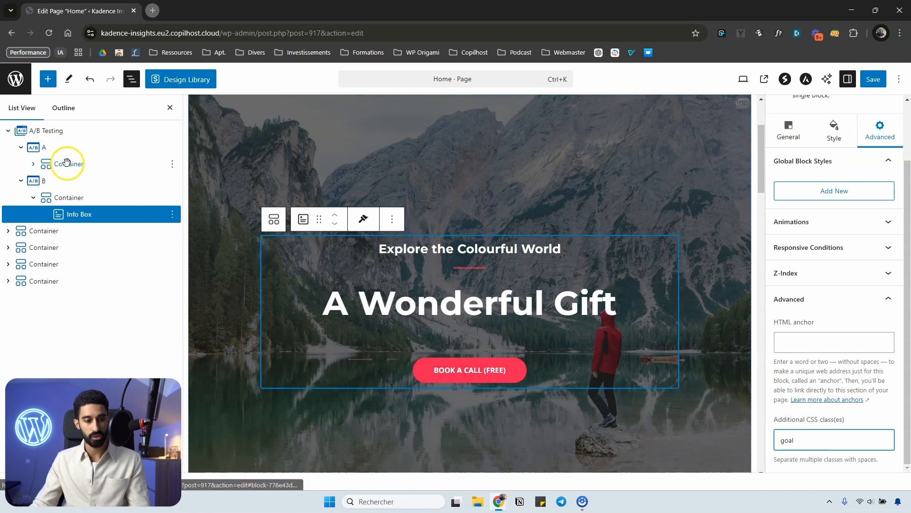
Step: Show variant A of the A/B Testing block and add the additional CSS class "goal" to its Info Box
click(66, 164)
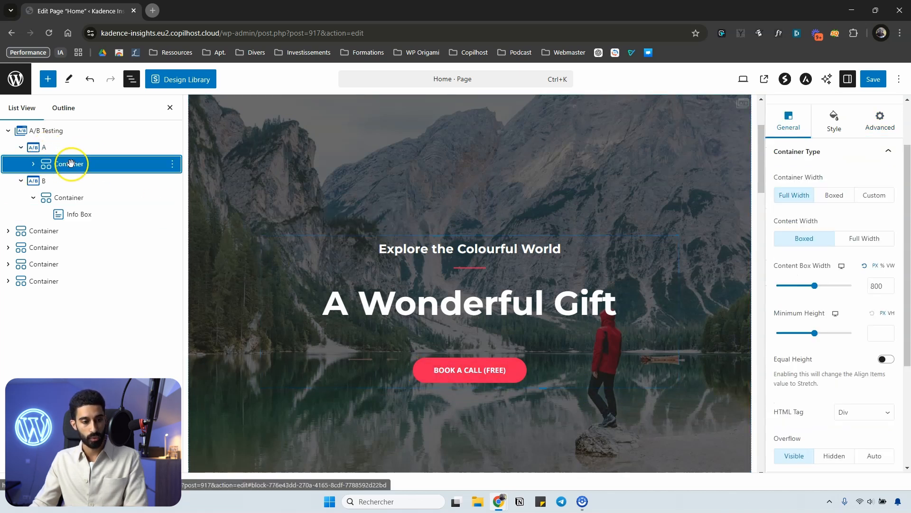
click(56, 130)
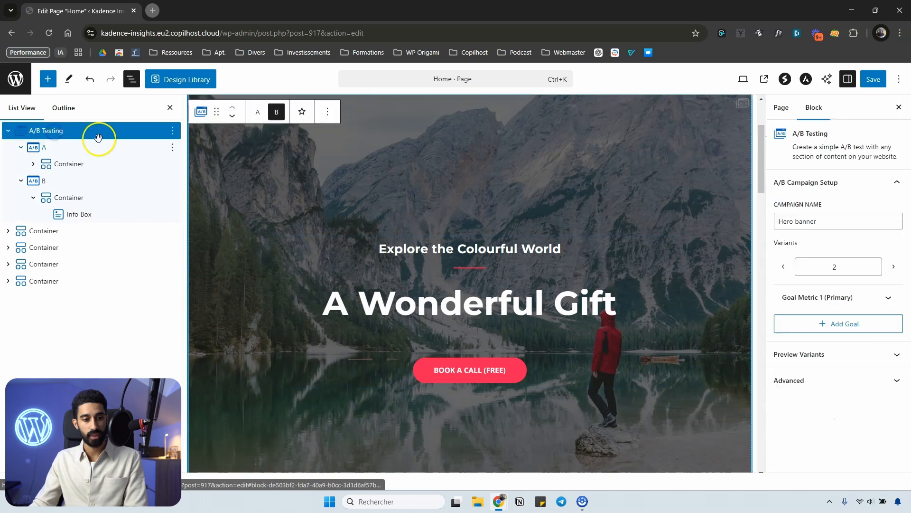
click(257, 113)
click(472, 374)
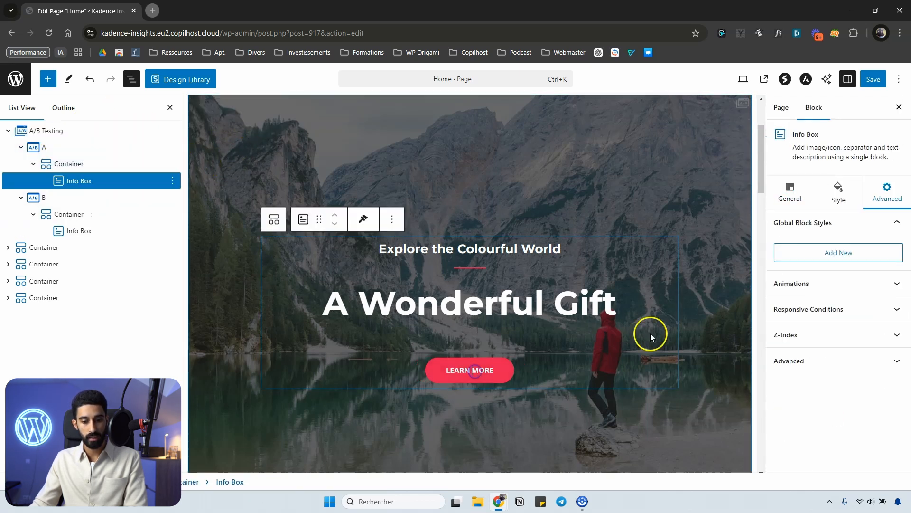
click(821, 361)
click(796, 447)
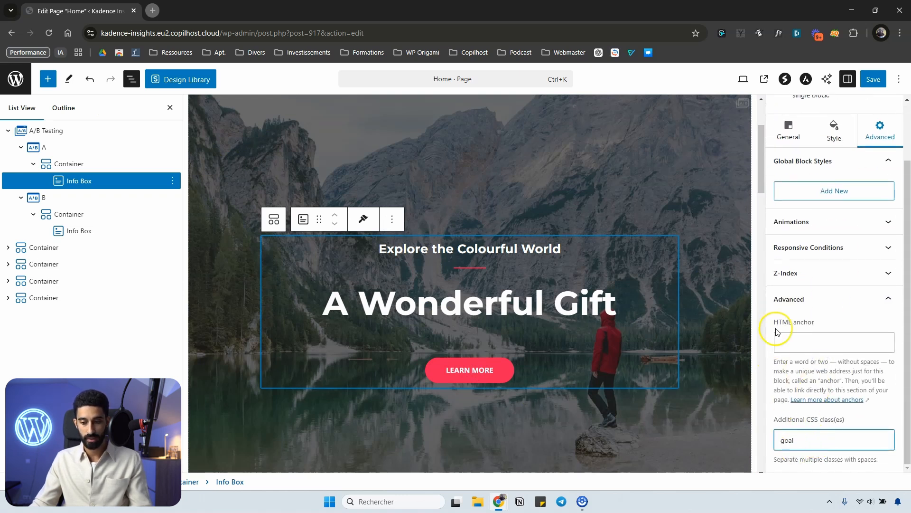
Step: Reopen the primary goal metric of the A/B Testing block and change its goal type to Submit Form
click(61, 128)
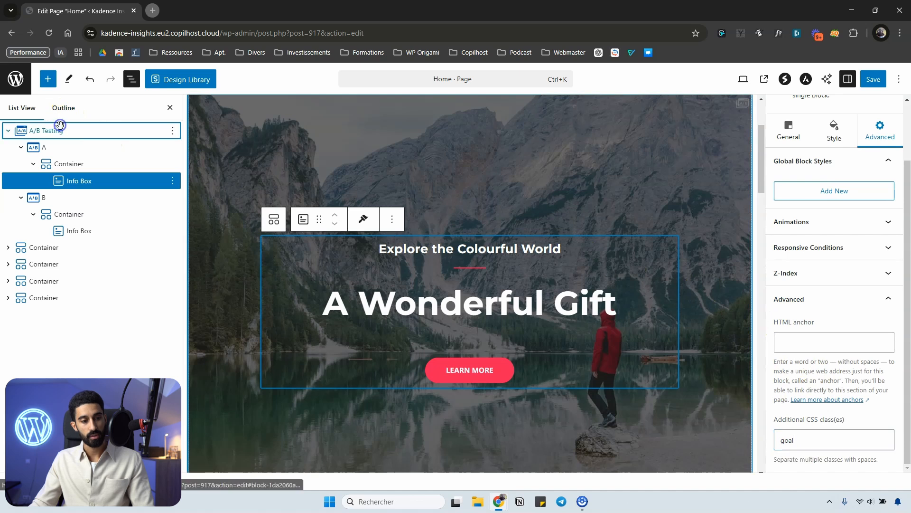
click(807, 327)
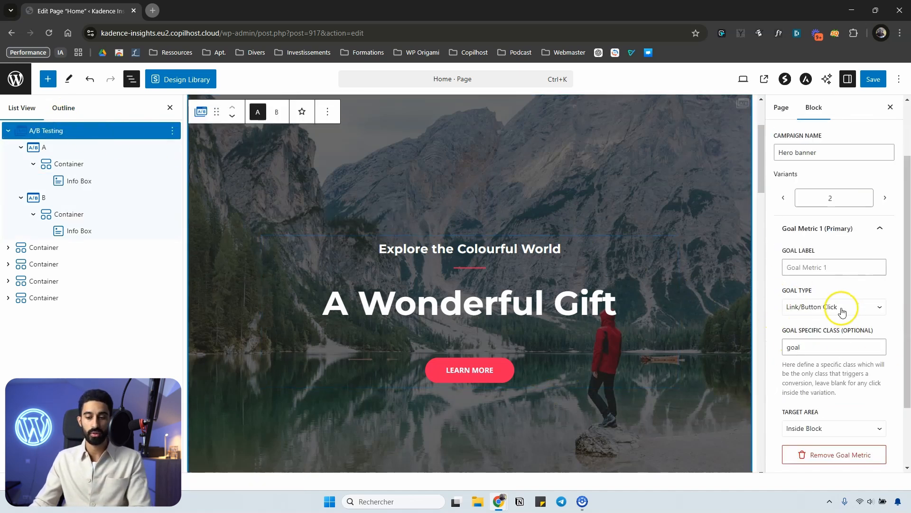
click(817, 311)
click(812, 326)
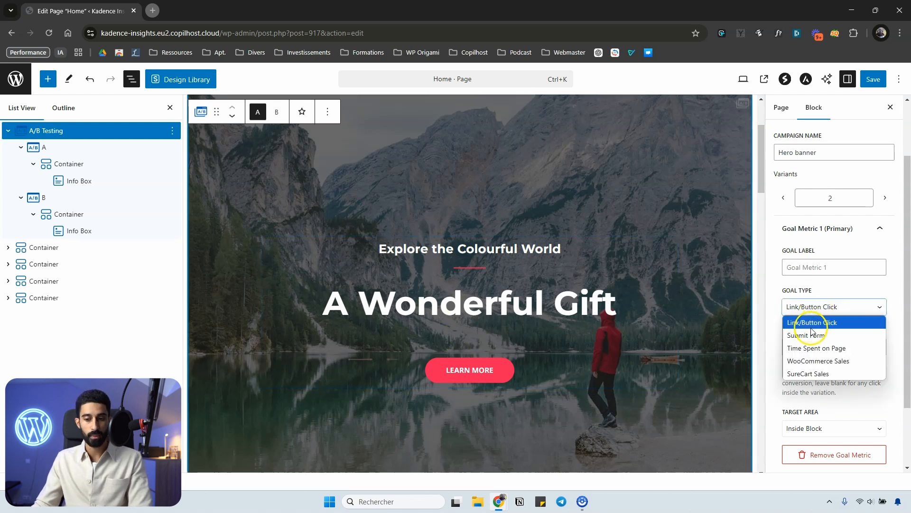
click(812, 334)
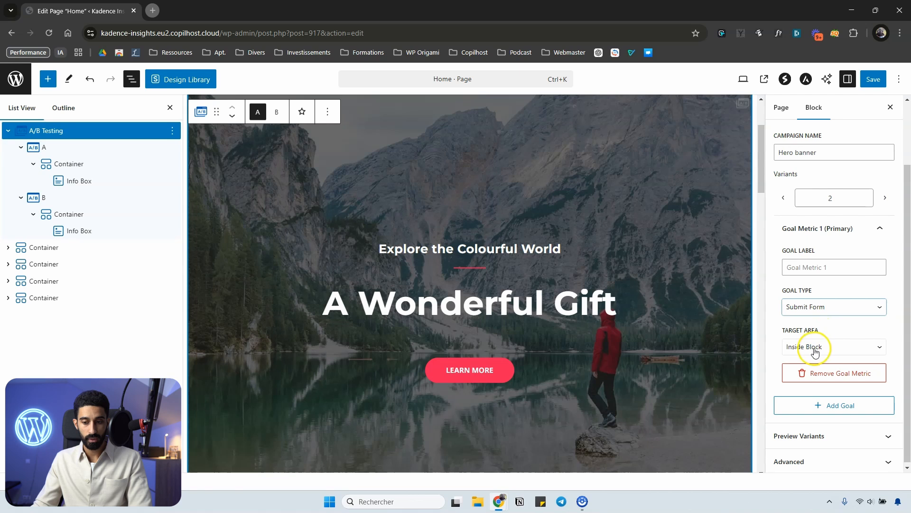
Step: Change the primary goal type to Time Spent on Page and set it to trigger after 27 seconds
click(826, 313)
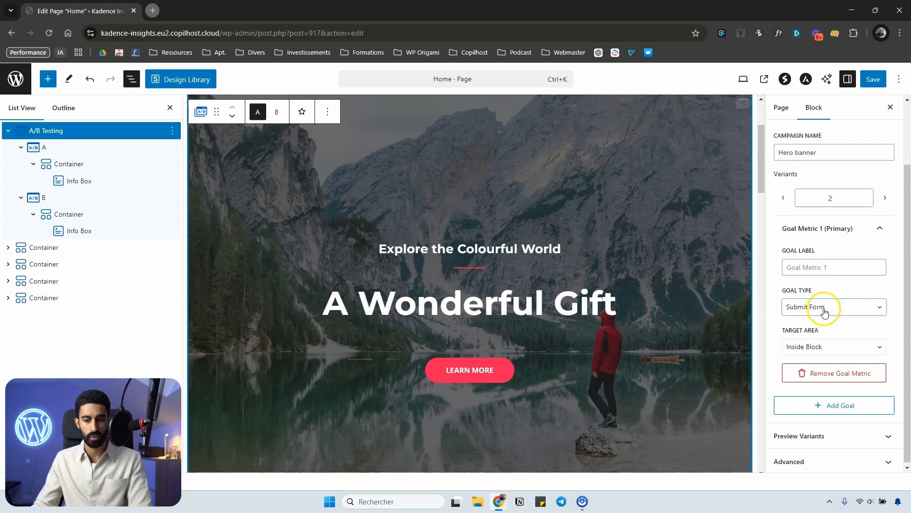
click(829, 306)
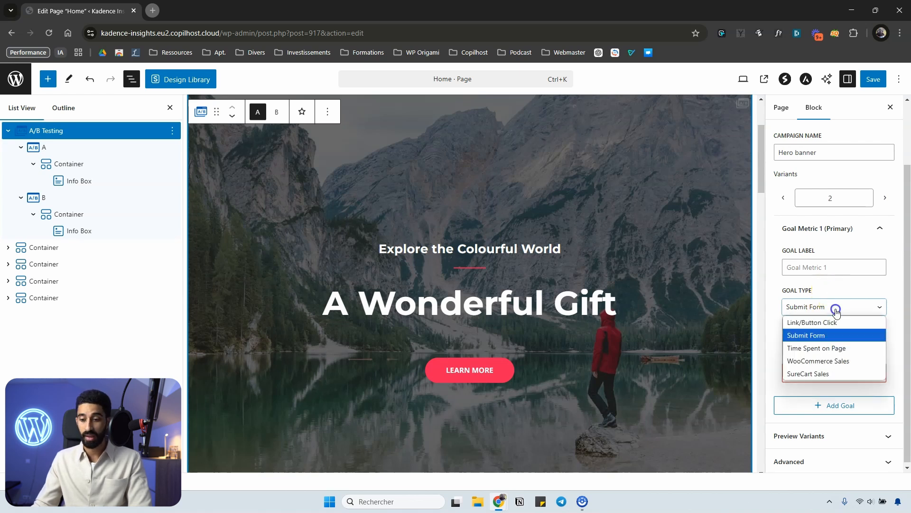
click(814, 349)
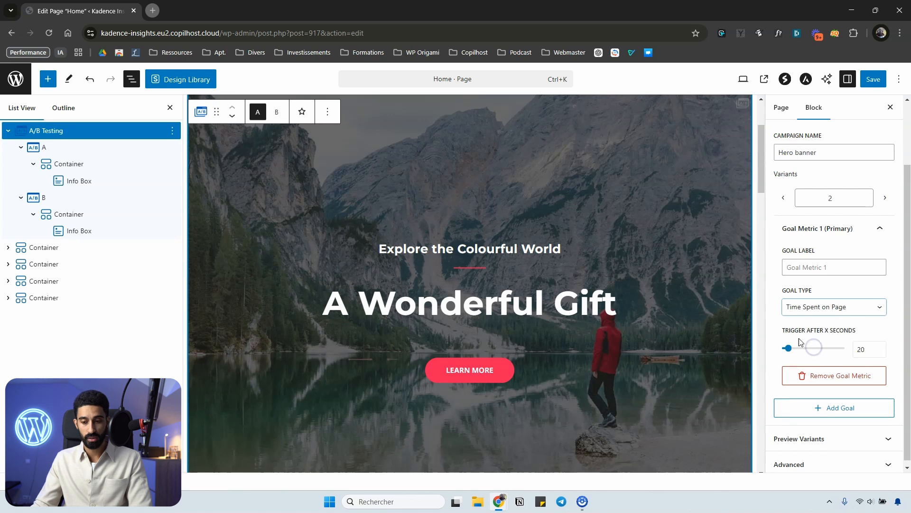
mouse_move(788, 348)
mouse_down()
mouse_move(819, 349)
mouse_move(797, 350)
mouse_up()
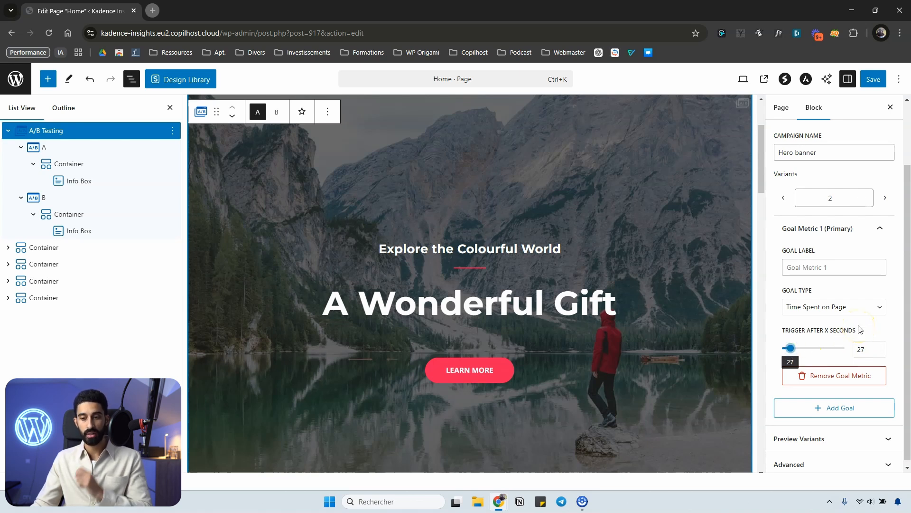
Step: Change the primary goal type of the A/B Testing block to SureCart Sales and save the Home page
click(831, 307)
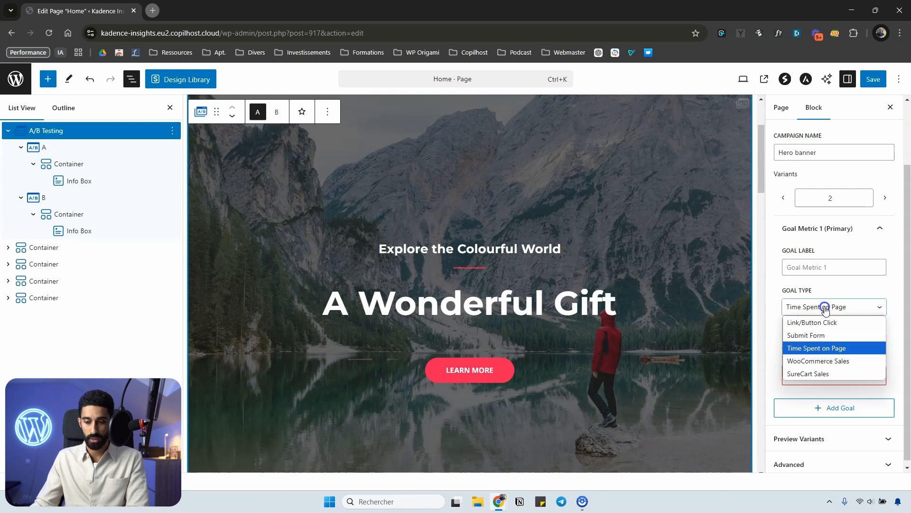
click(810, 361)
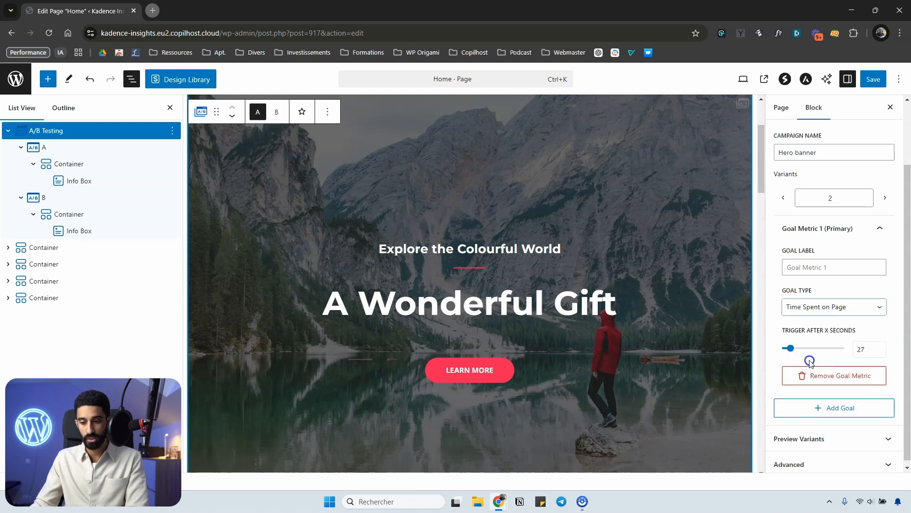
click(809, 345)
click(811, 412)
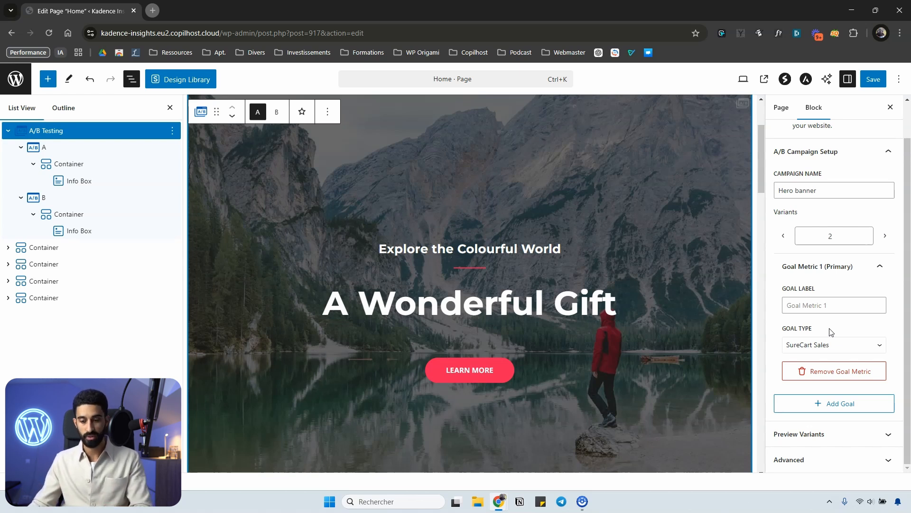
click(812, 346)
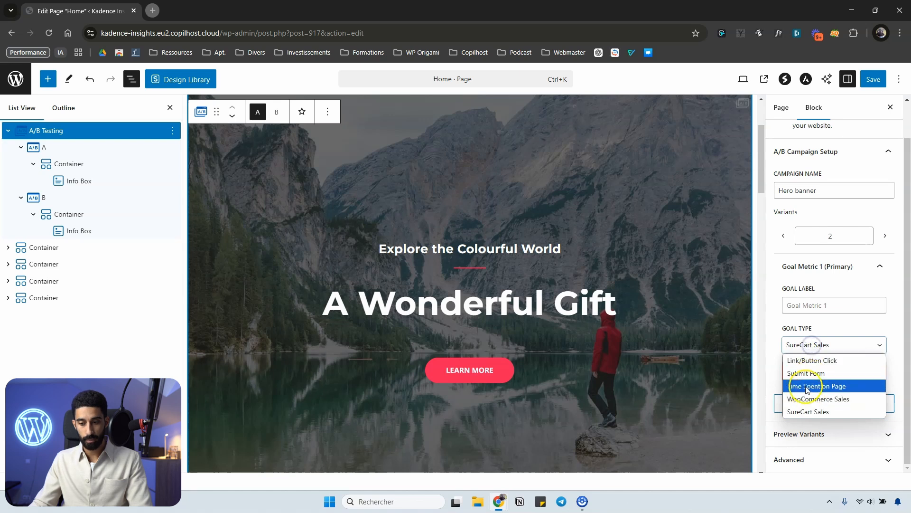
click(838, 327)
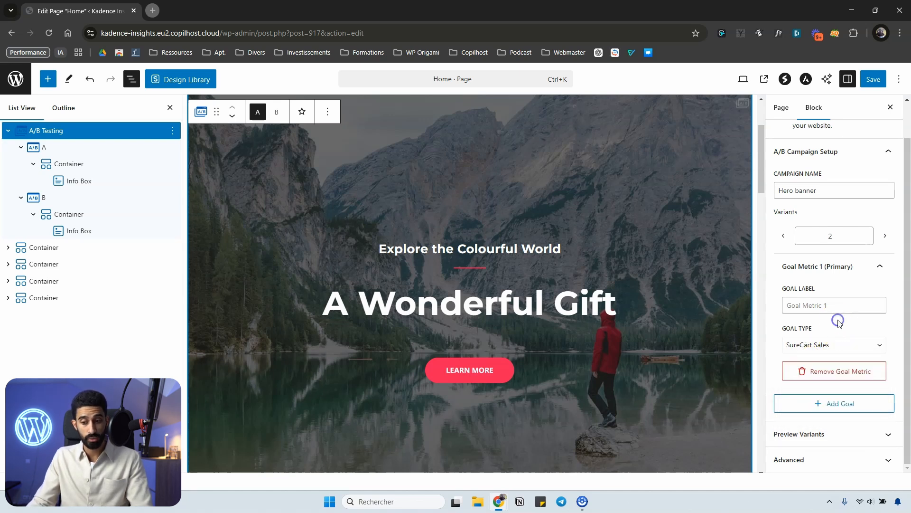
click(864, 82)
click(870, 82)
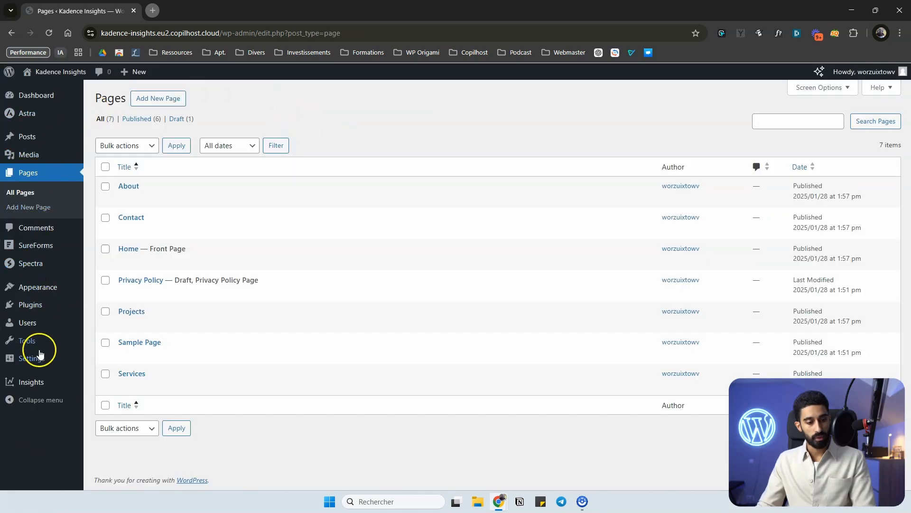
Step: Open the analytics of the Hero banner A/B test and view its revenue figures, returning to the orders figures
mouse_move(28, 383)
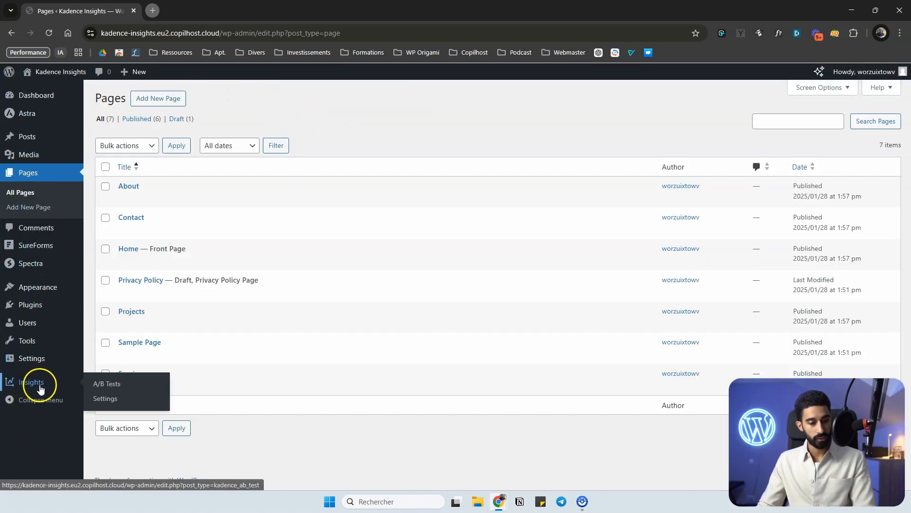
click(108, 388)
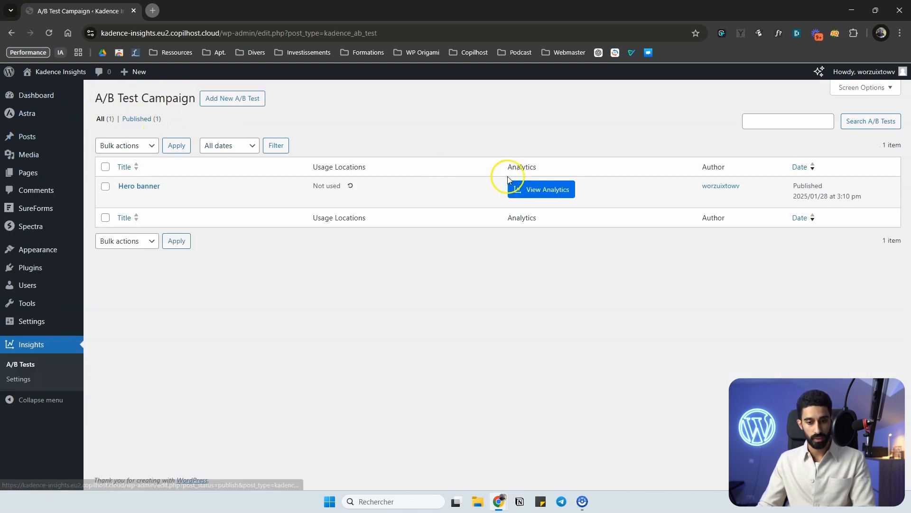
click(527, 198)
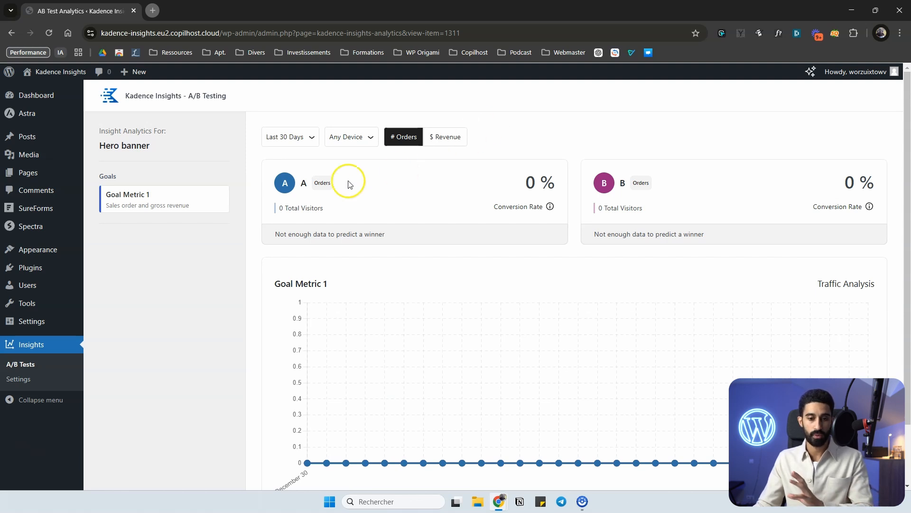
click(433, 139)
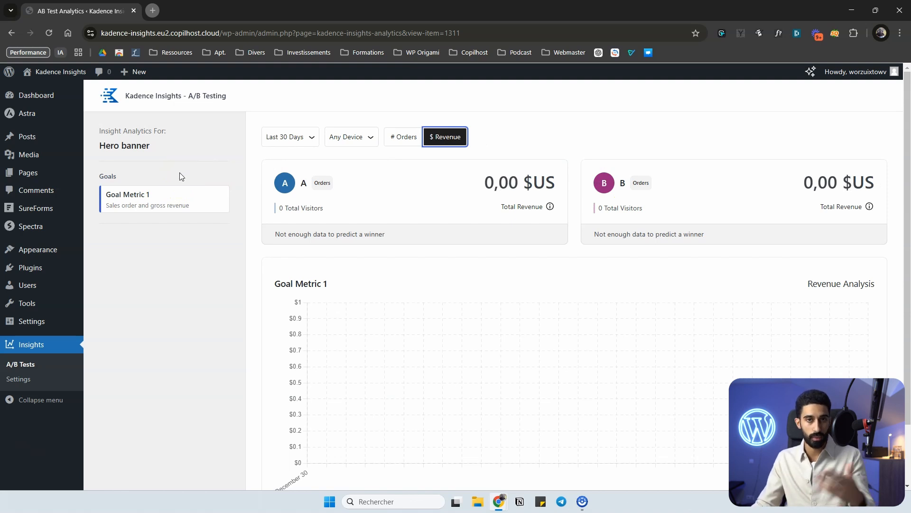
click(405, 141)
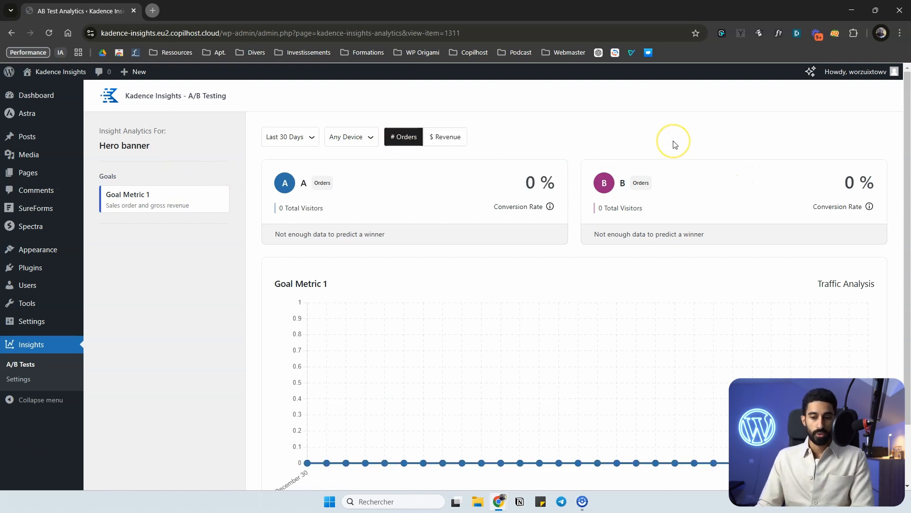